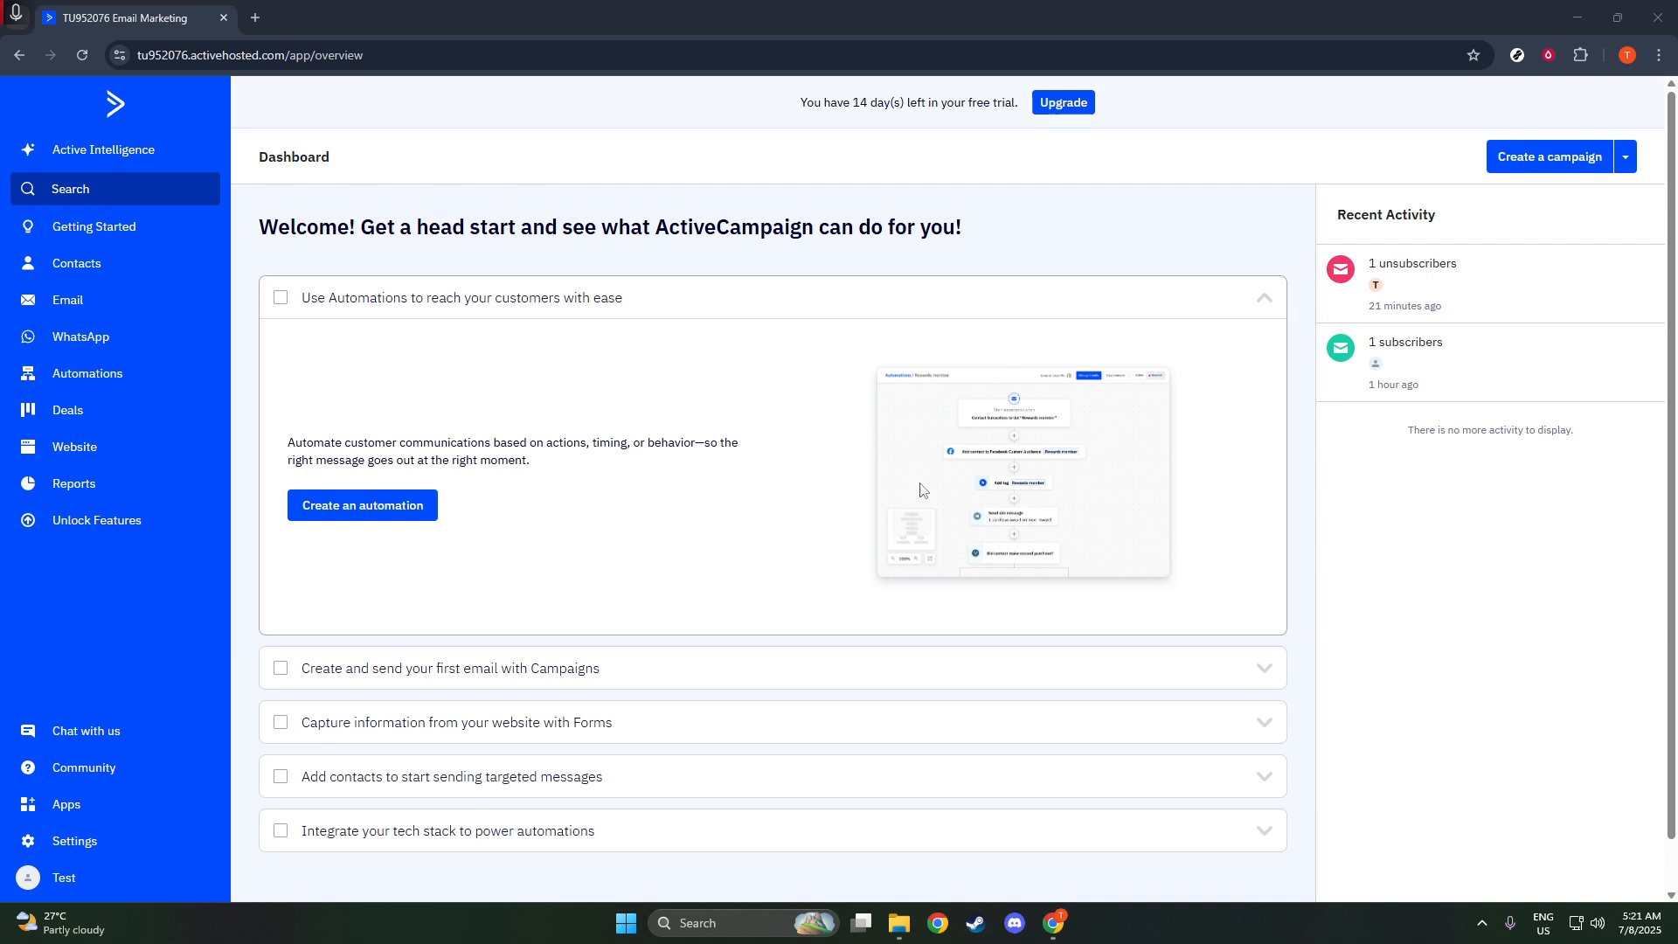
# Create a standard email campaign named "Newsletter" that starts from scratch or with a template in the email designer.
pyautogui.click(140, 300)
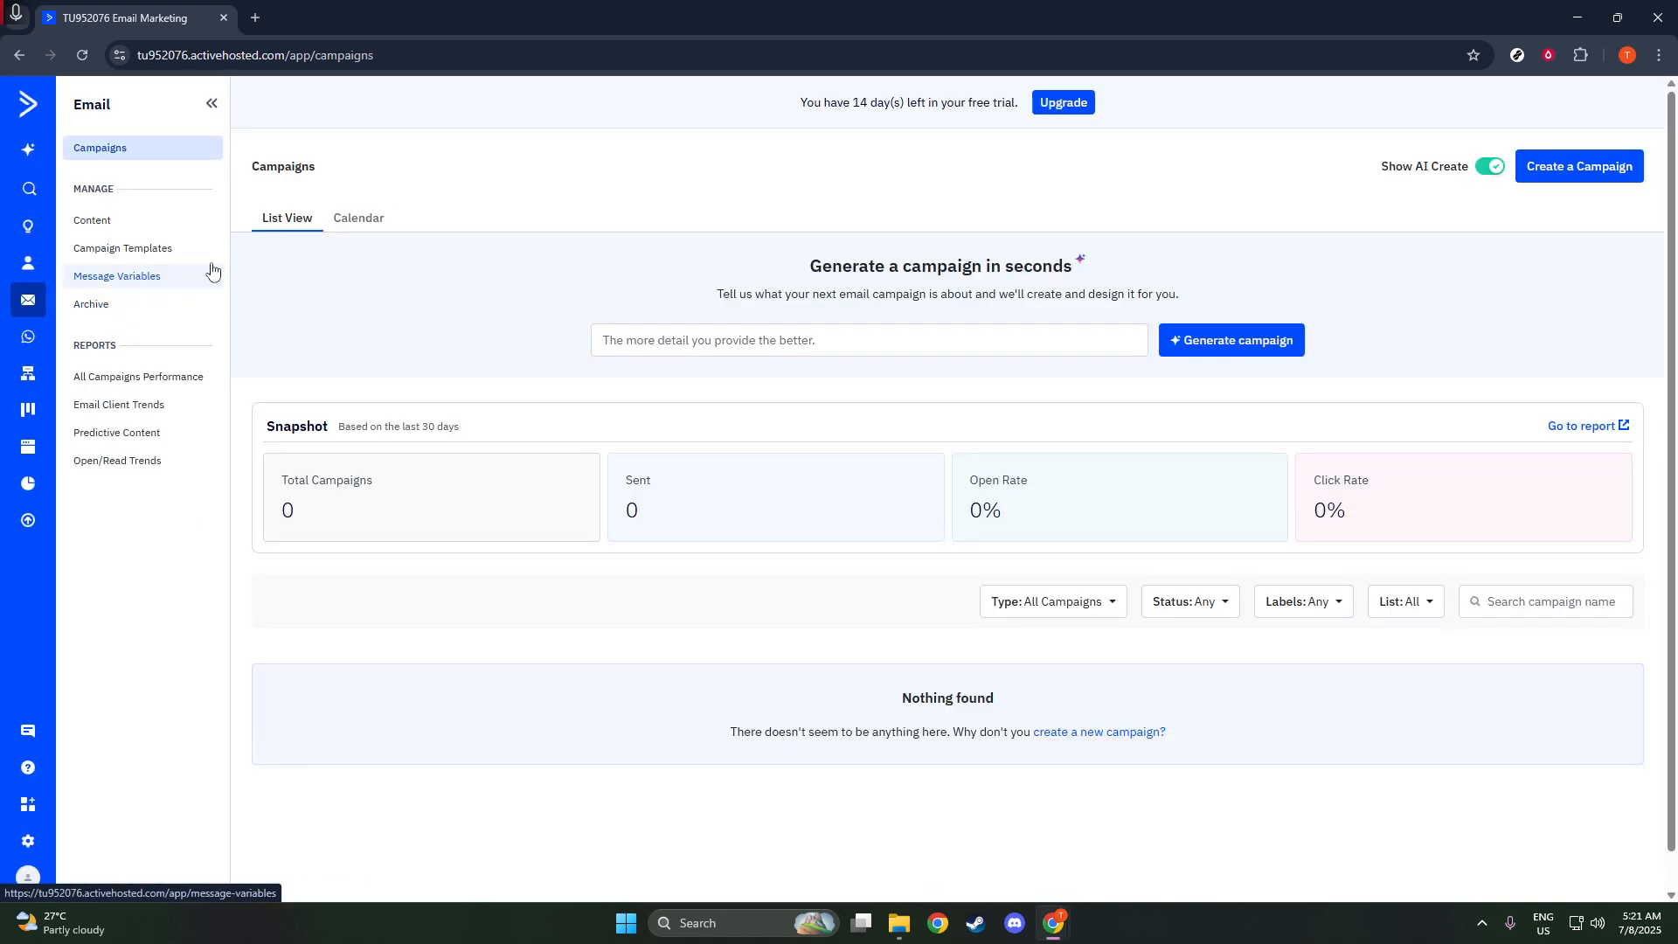
pyautogui.click(1559, 173)
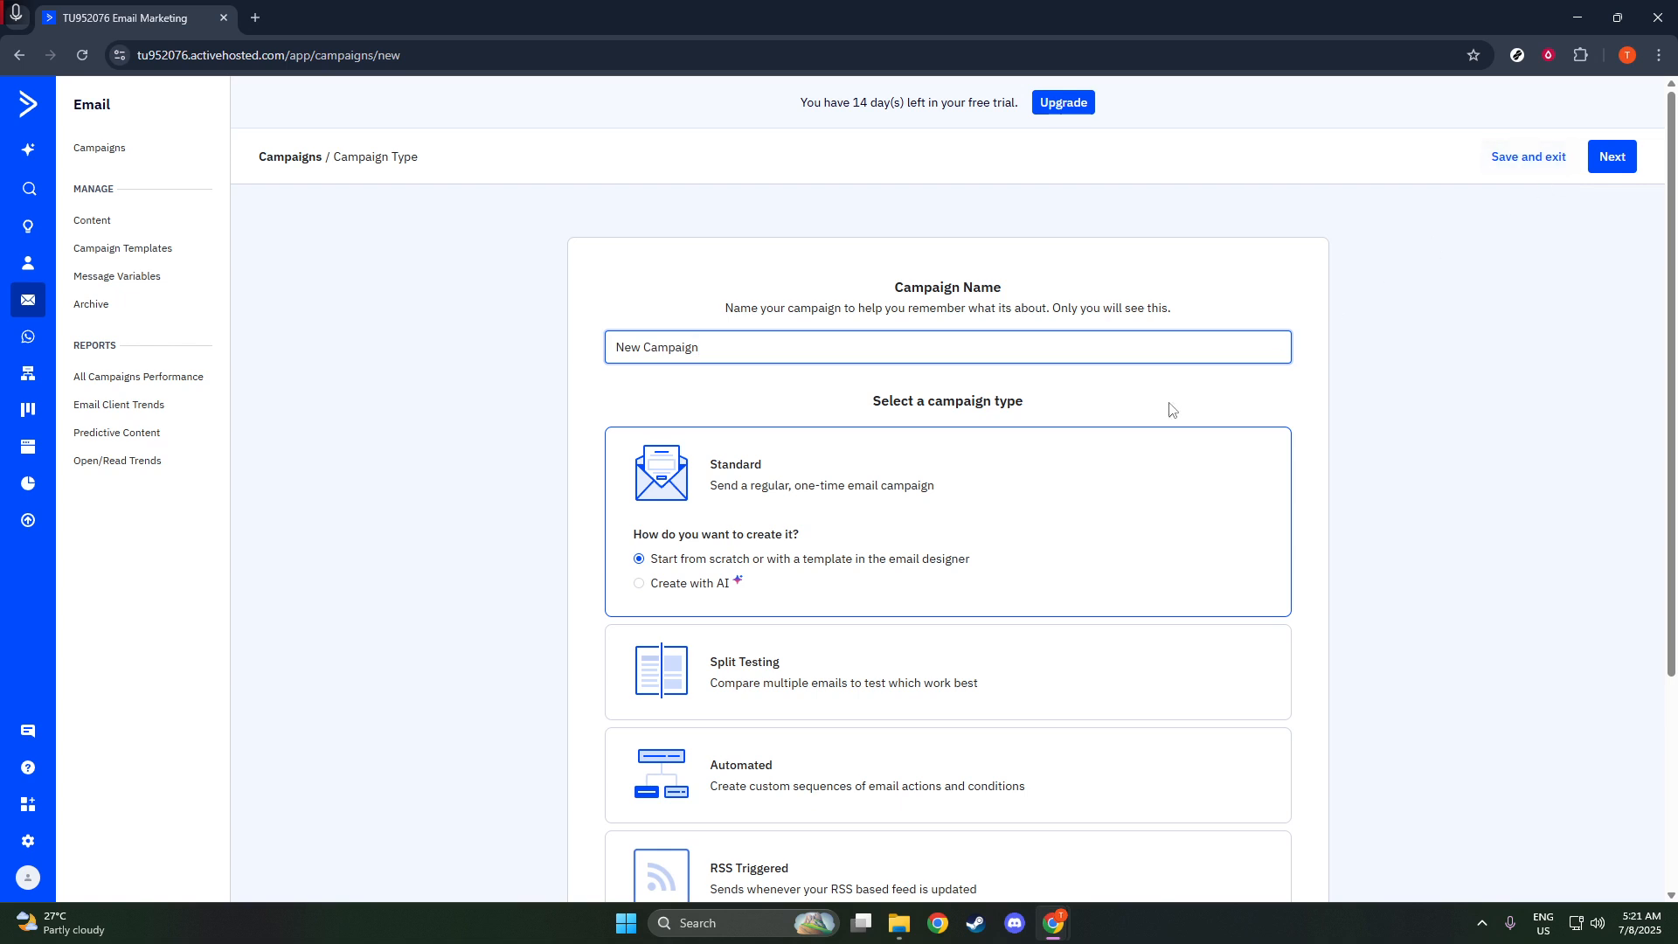
pyautogui.scroll(-4, 1171, 633)
pyautogui.scroll(4, 940, 576)
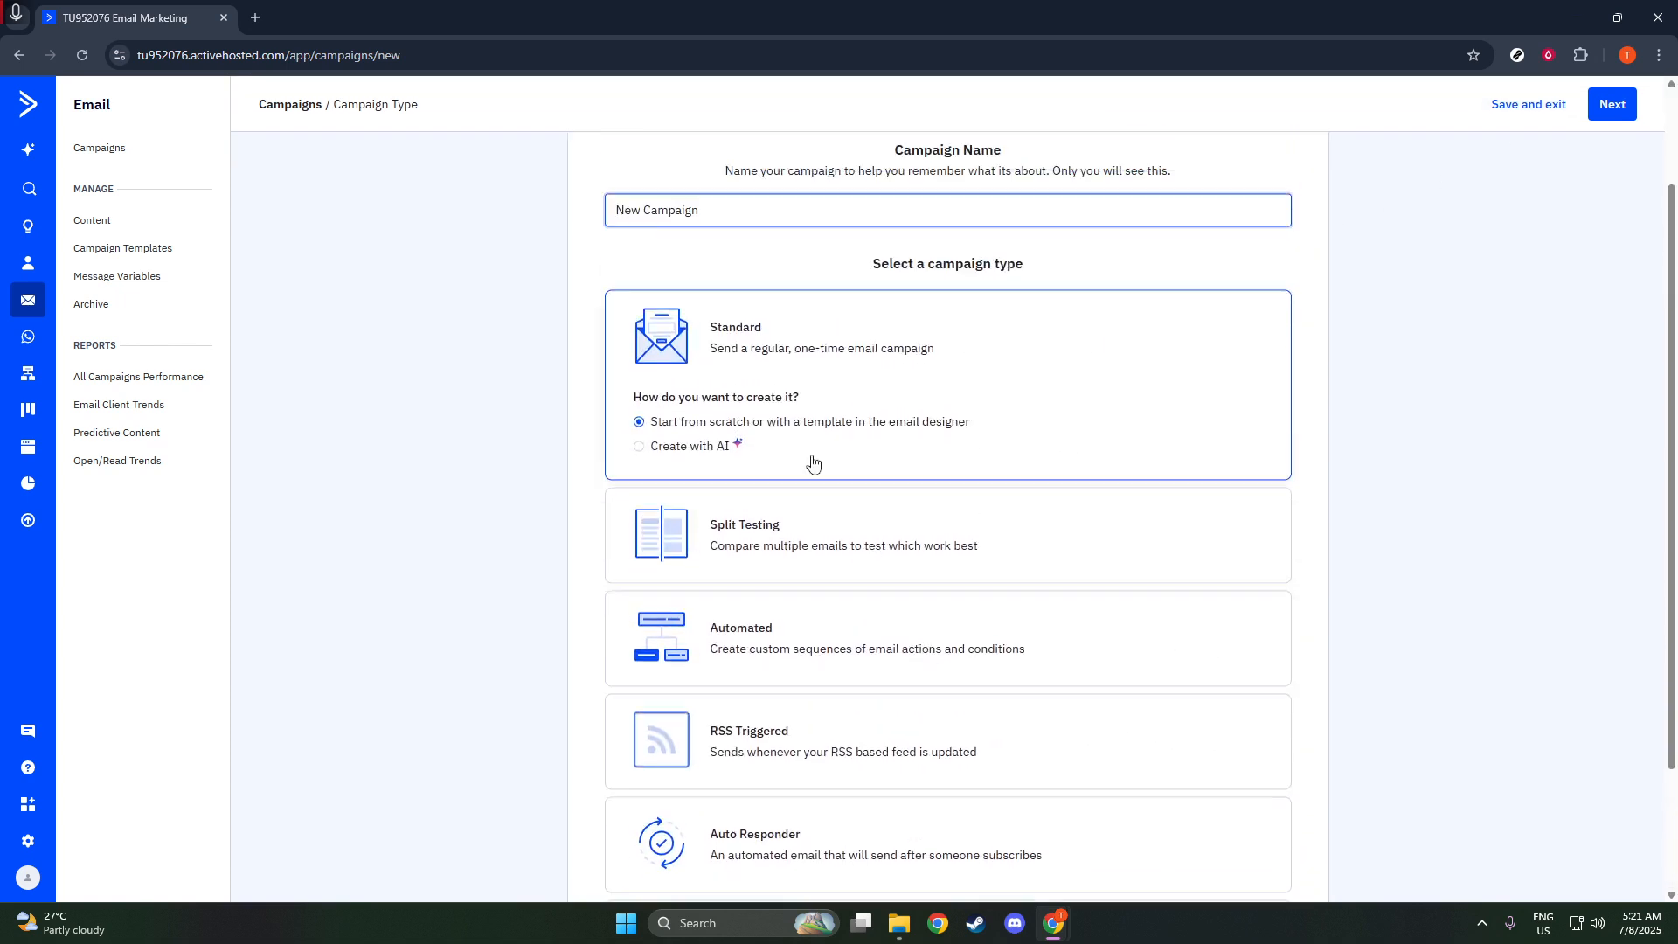
pyautogui.tripleClick(730, 224)
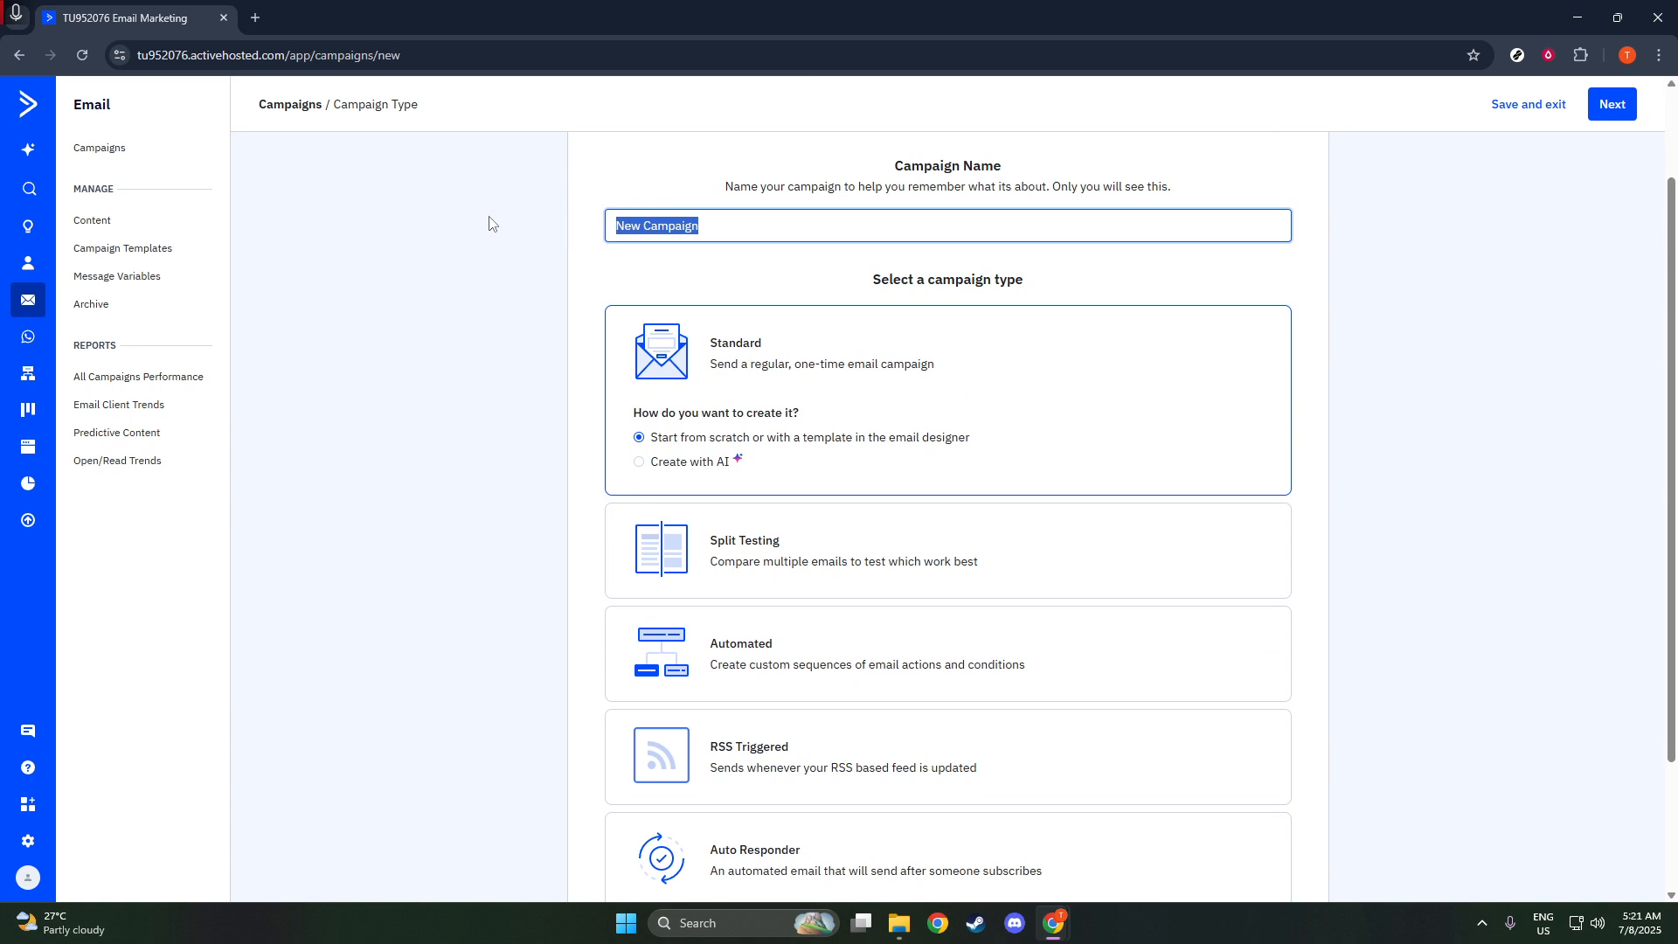
pyautogui.write('Newsletter')
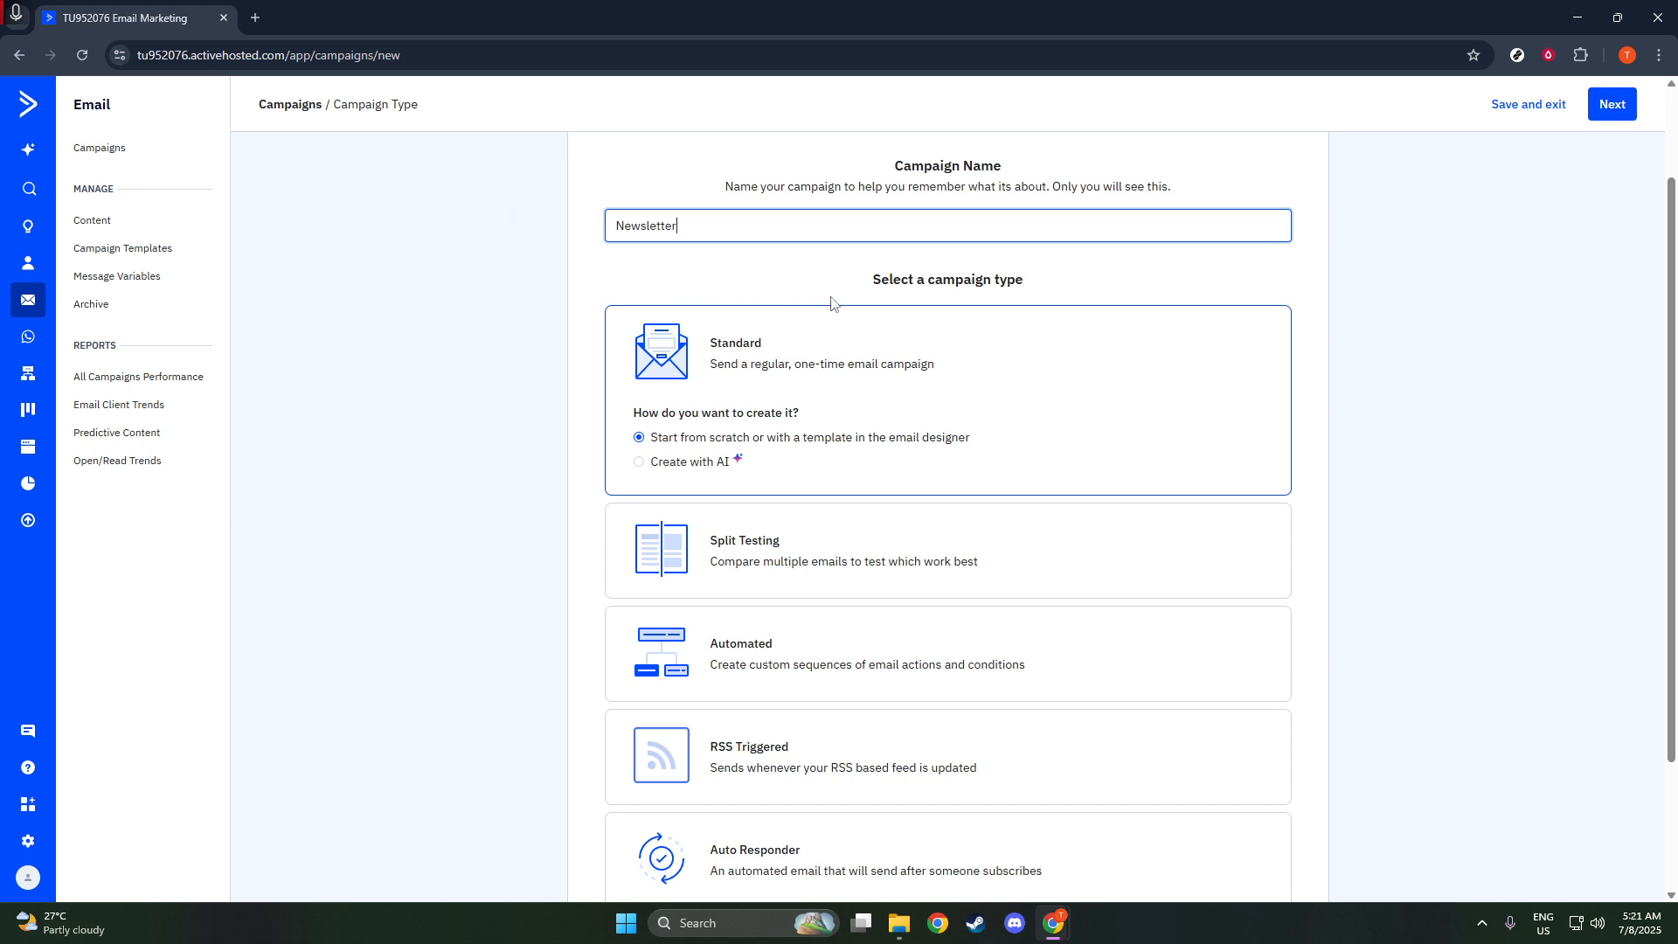
pyautogui.scroll(-1, 1223, 489)
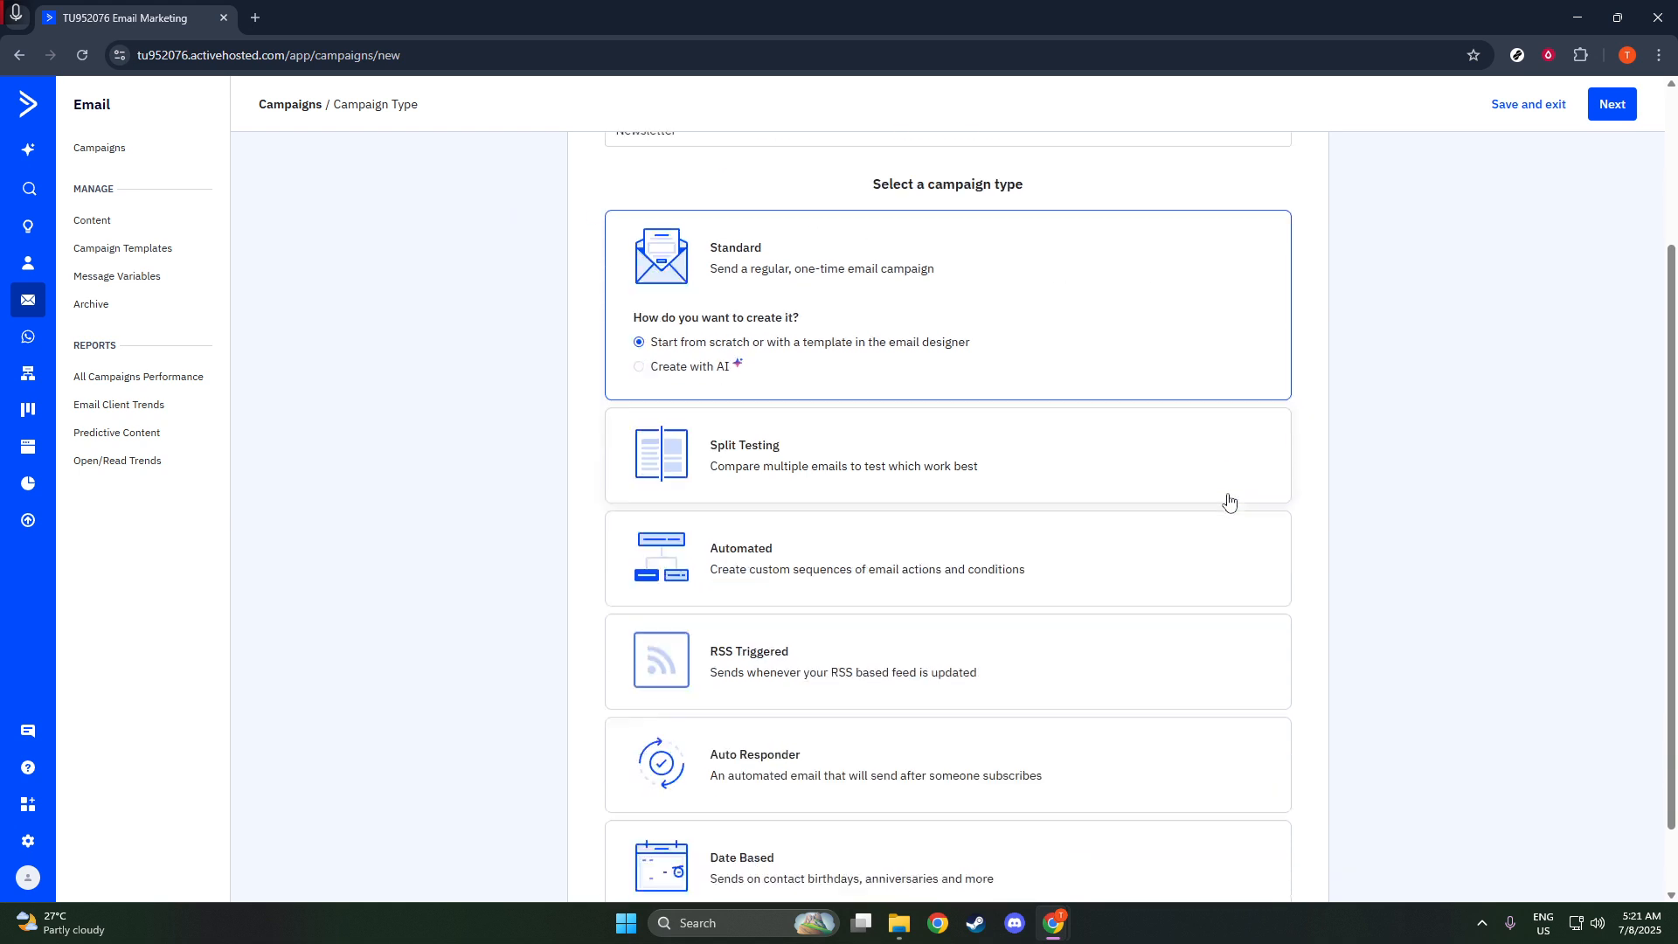
pyautogui.scroll(1, 1485, 516)
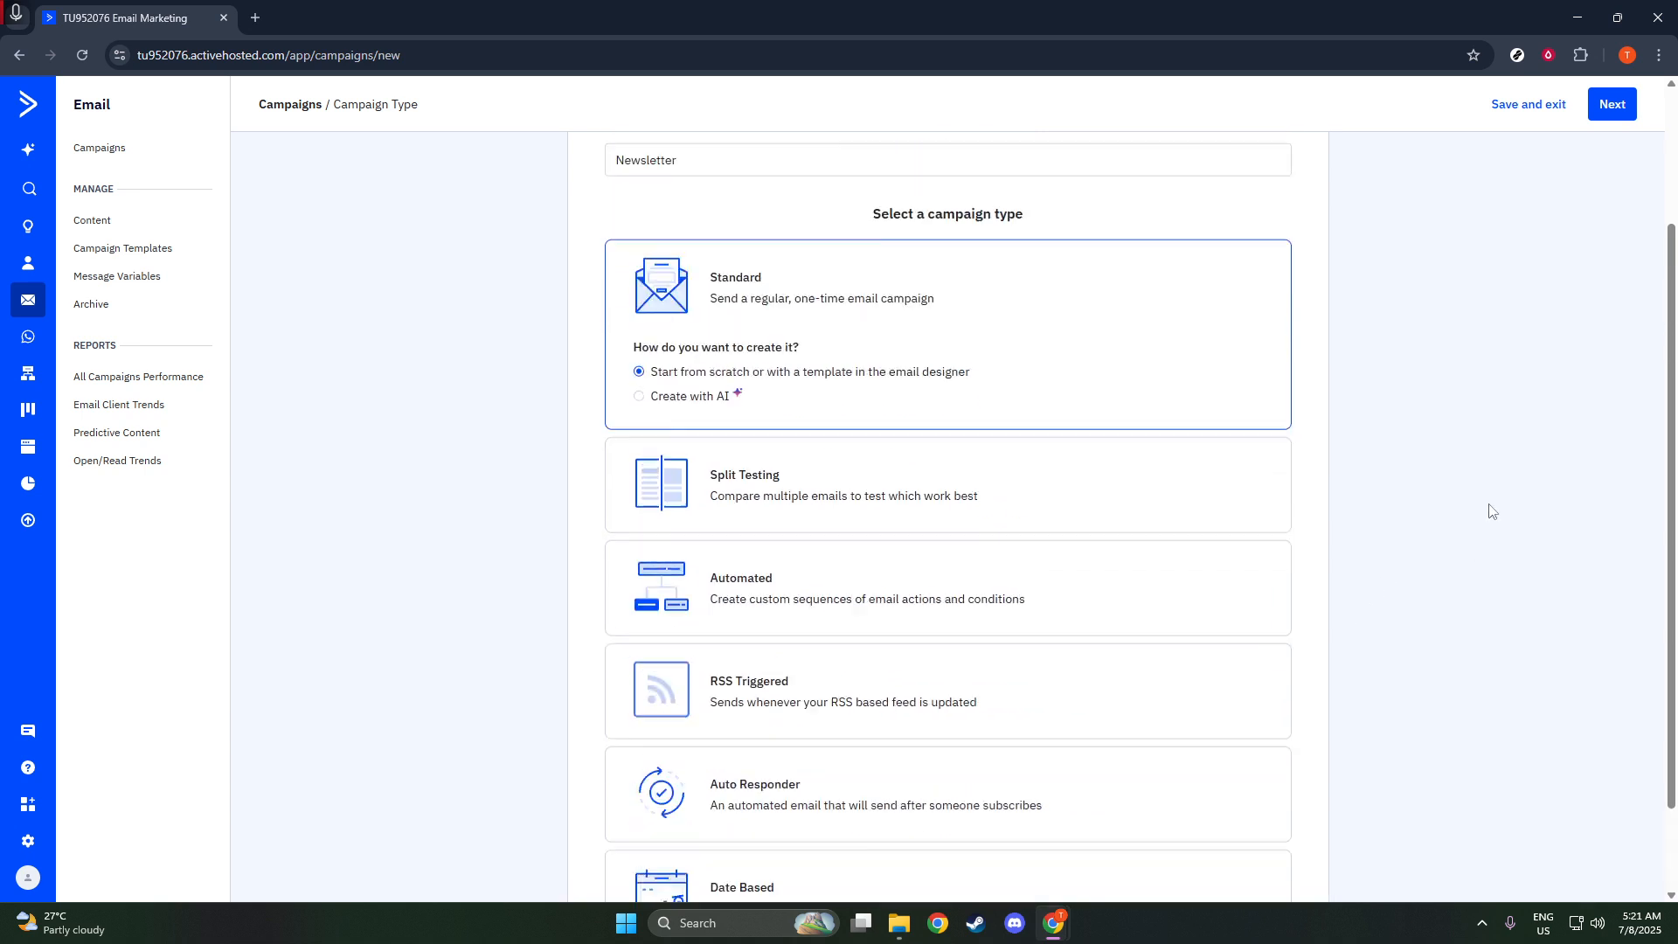
pyautogui.scroll(3, 1494, 481)
pyautogui.click(1612, 159)
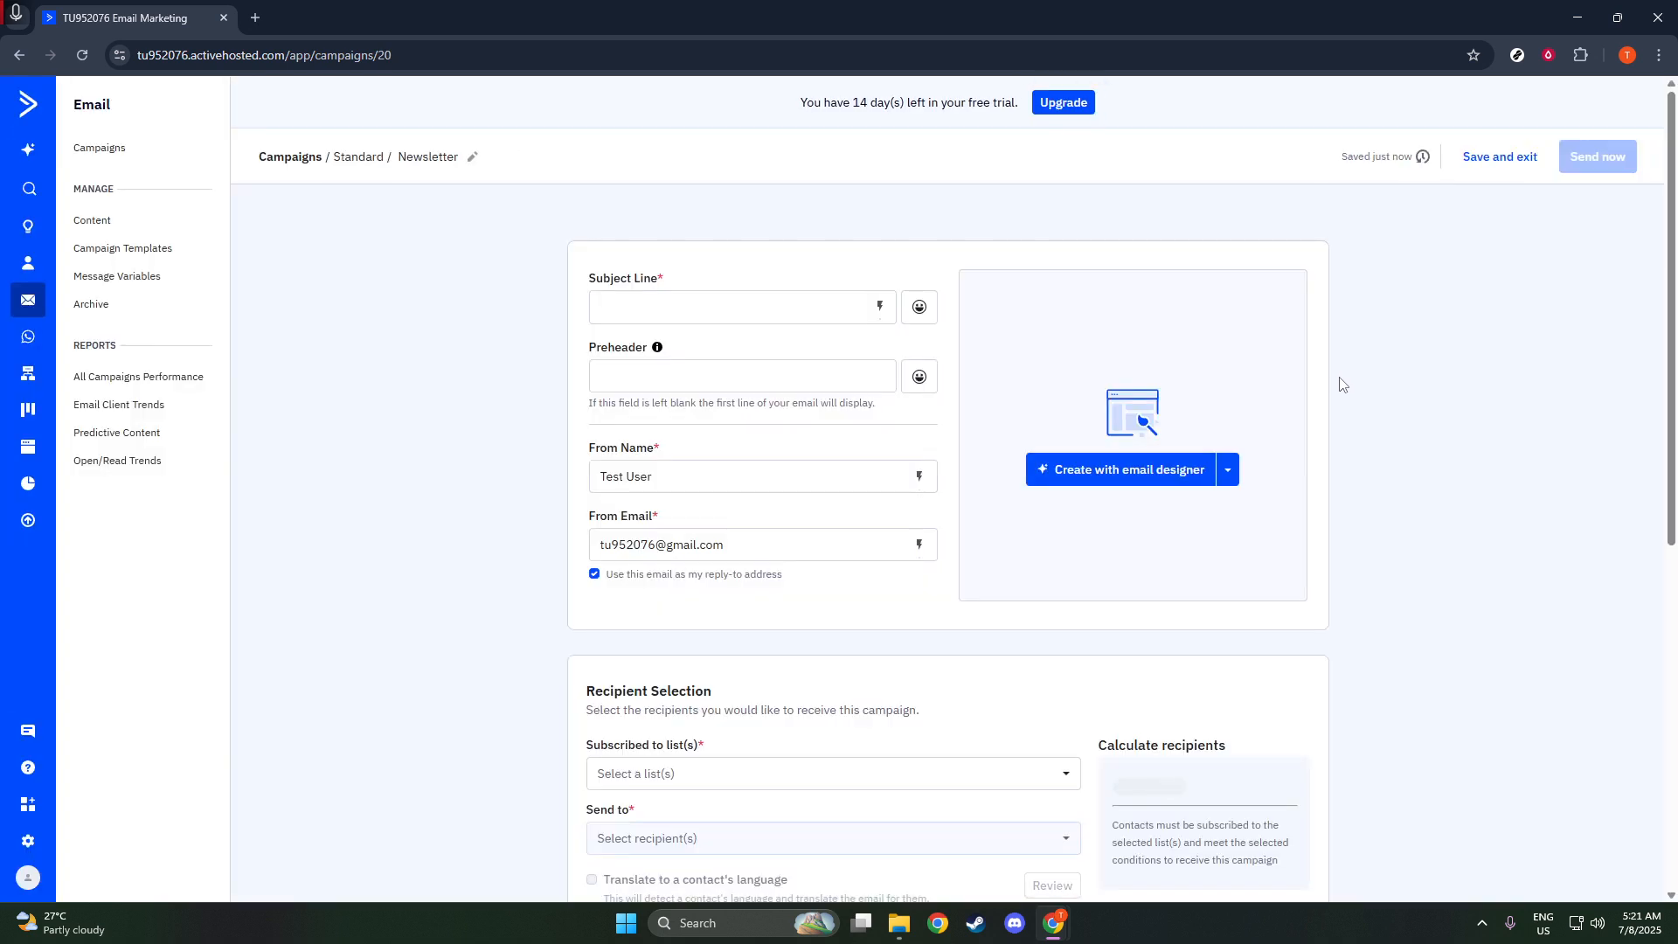
# Design the campaign email from the Weekly Newsletter basic template in the email designer and return to the campaign setup.
pyautogui.click(1229, 472)
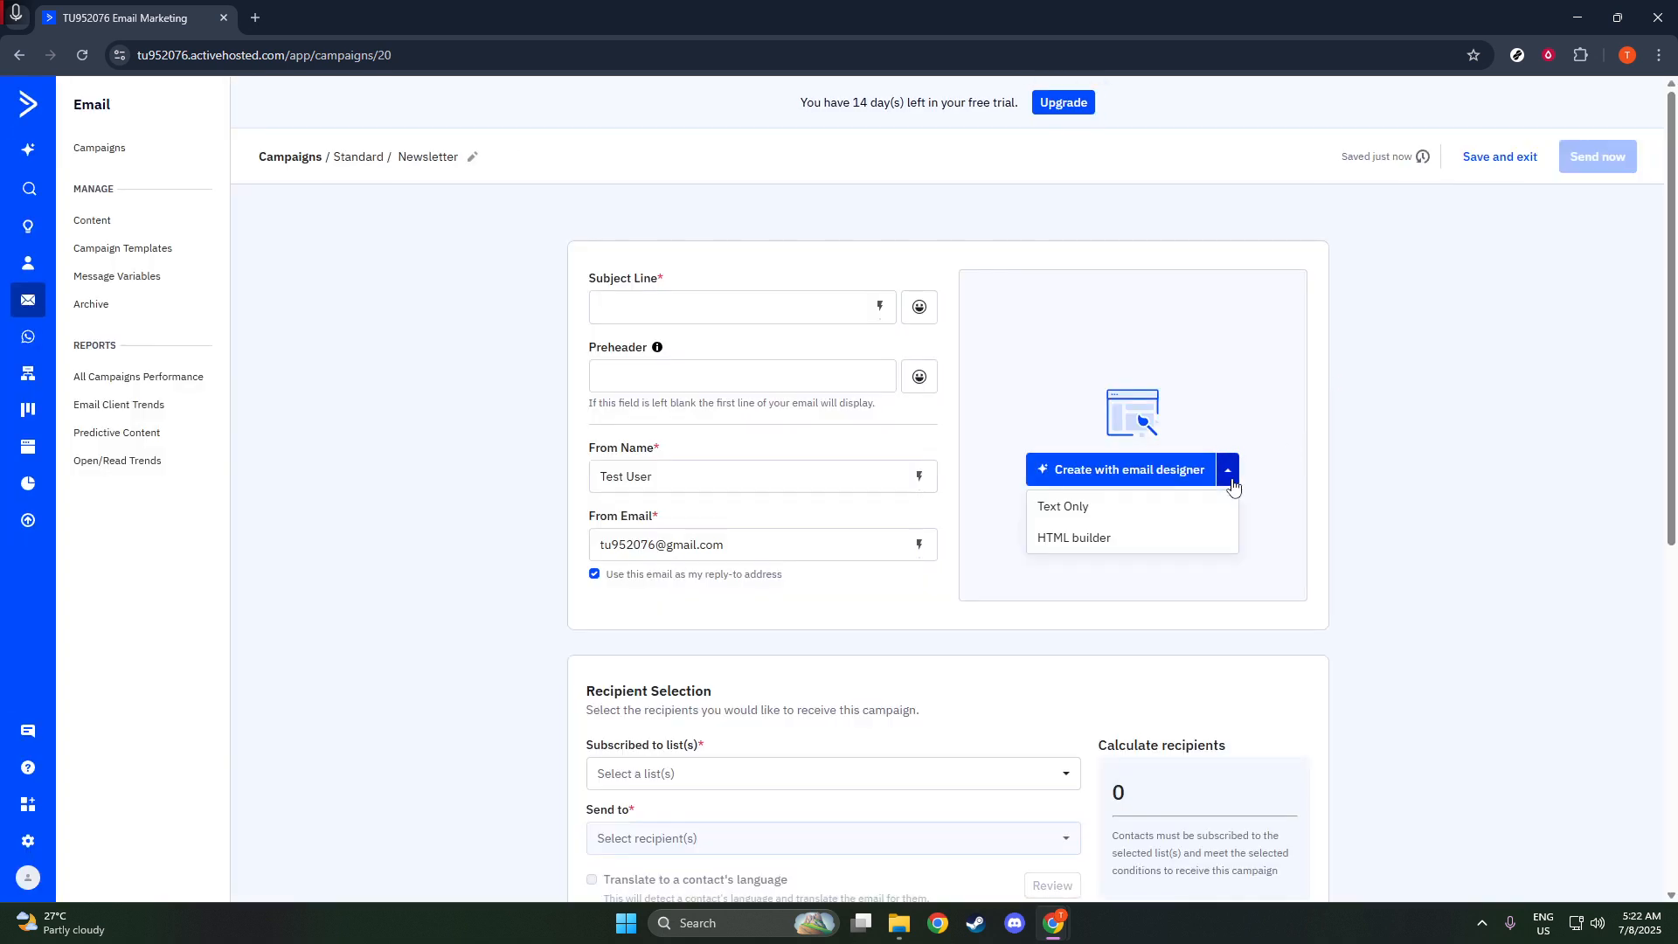
pyautogui.click(1160, 483)
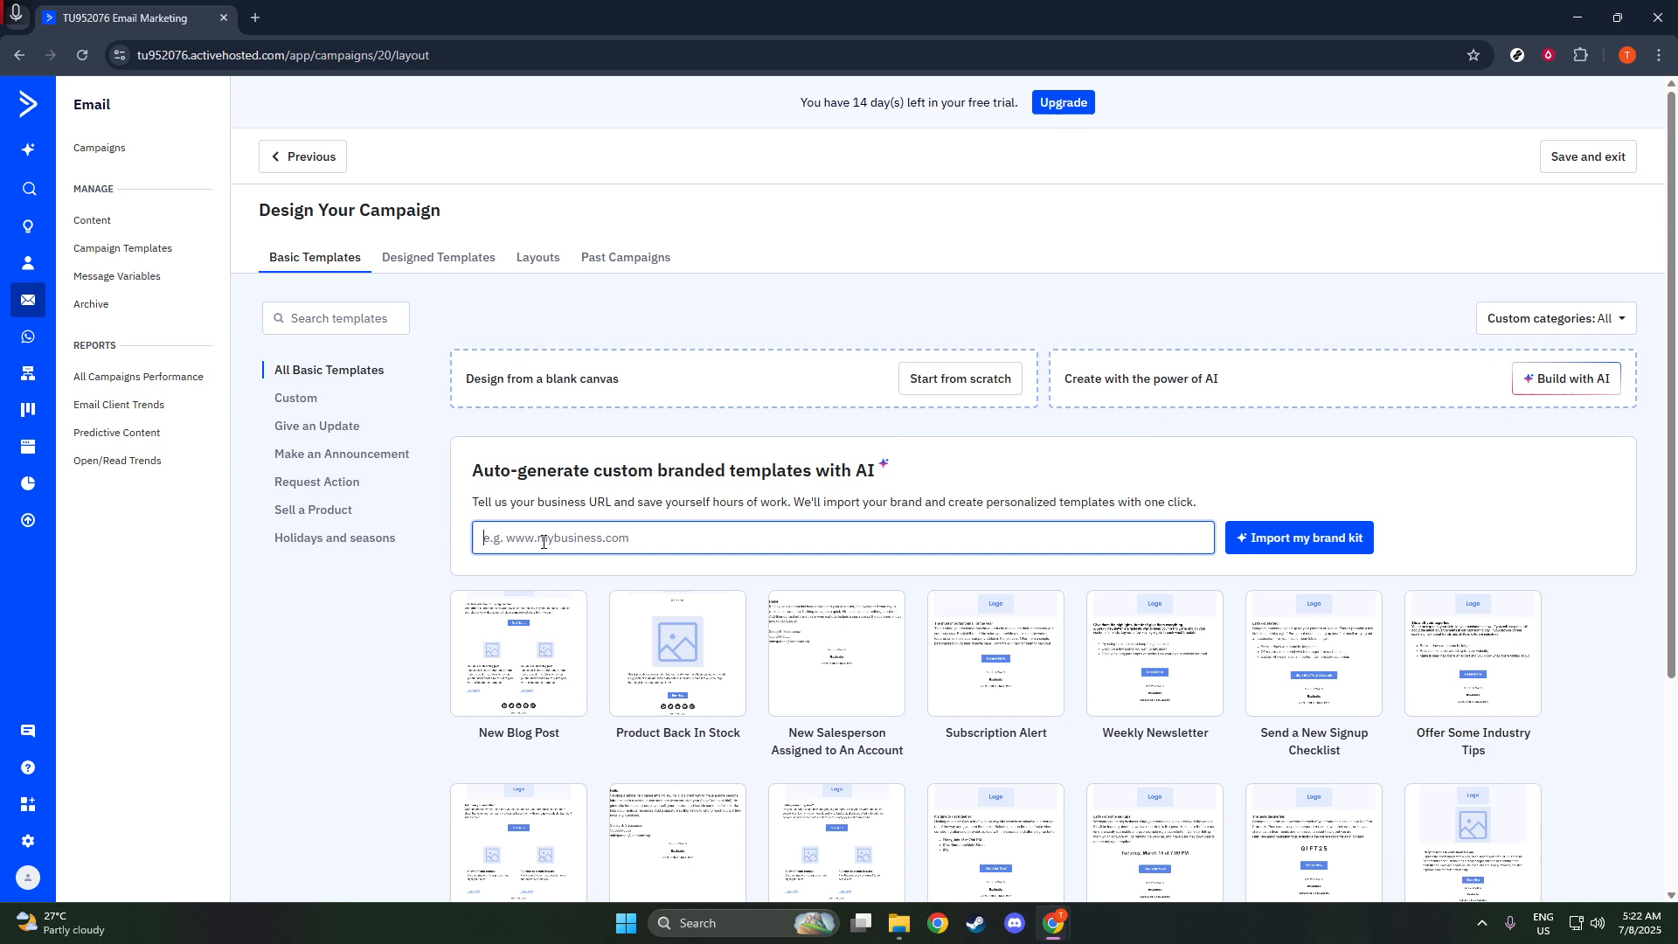
pyautogui.click(320, 328)
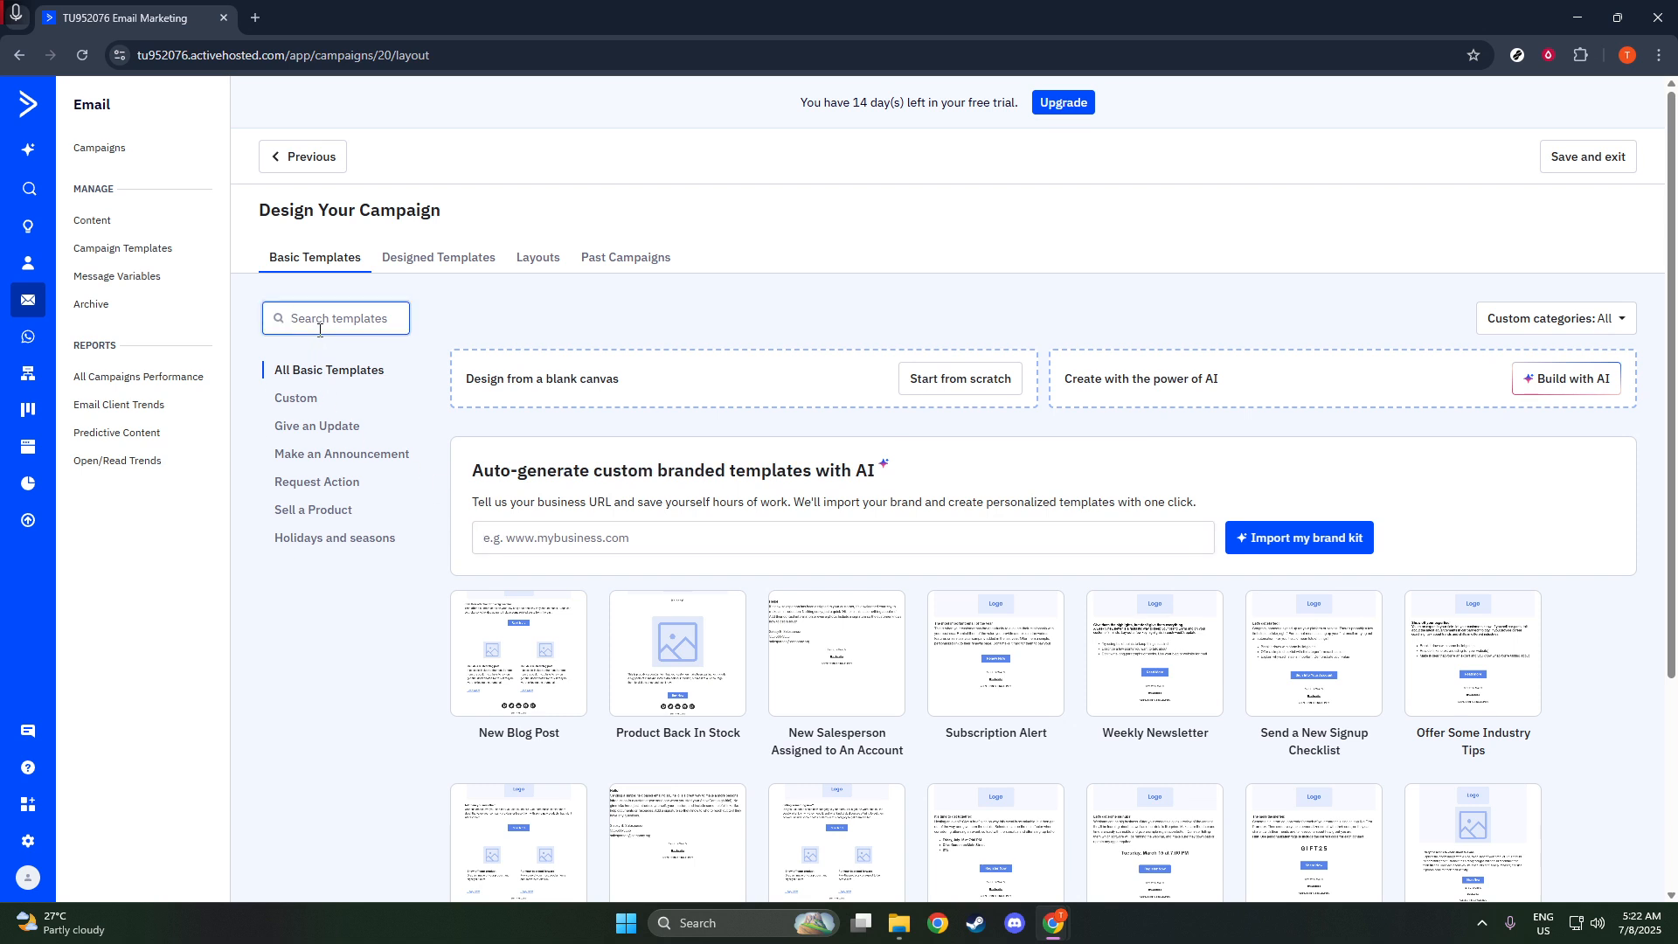
pyautogui.write('newsletter')
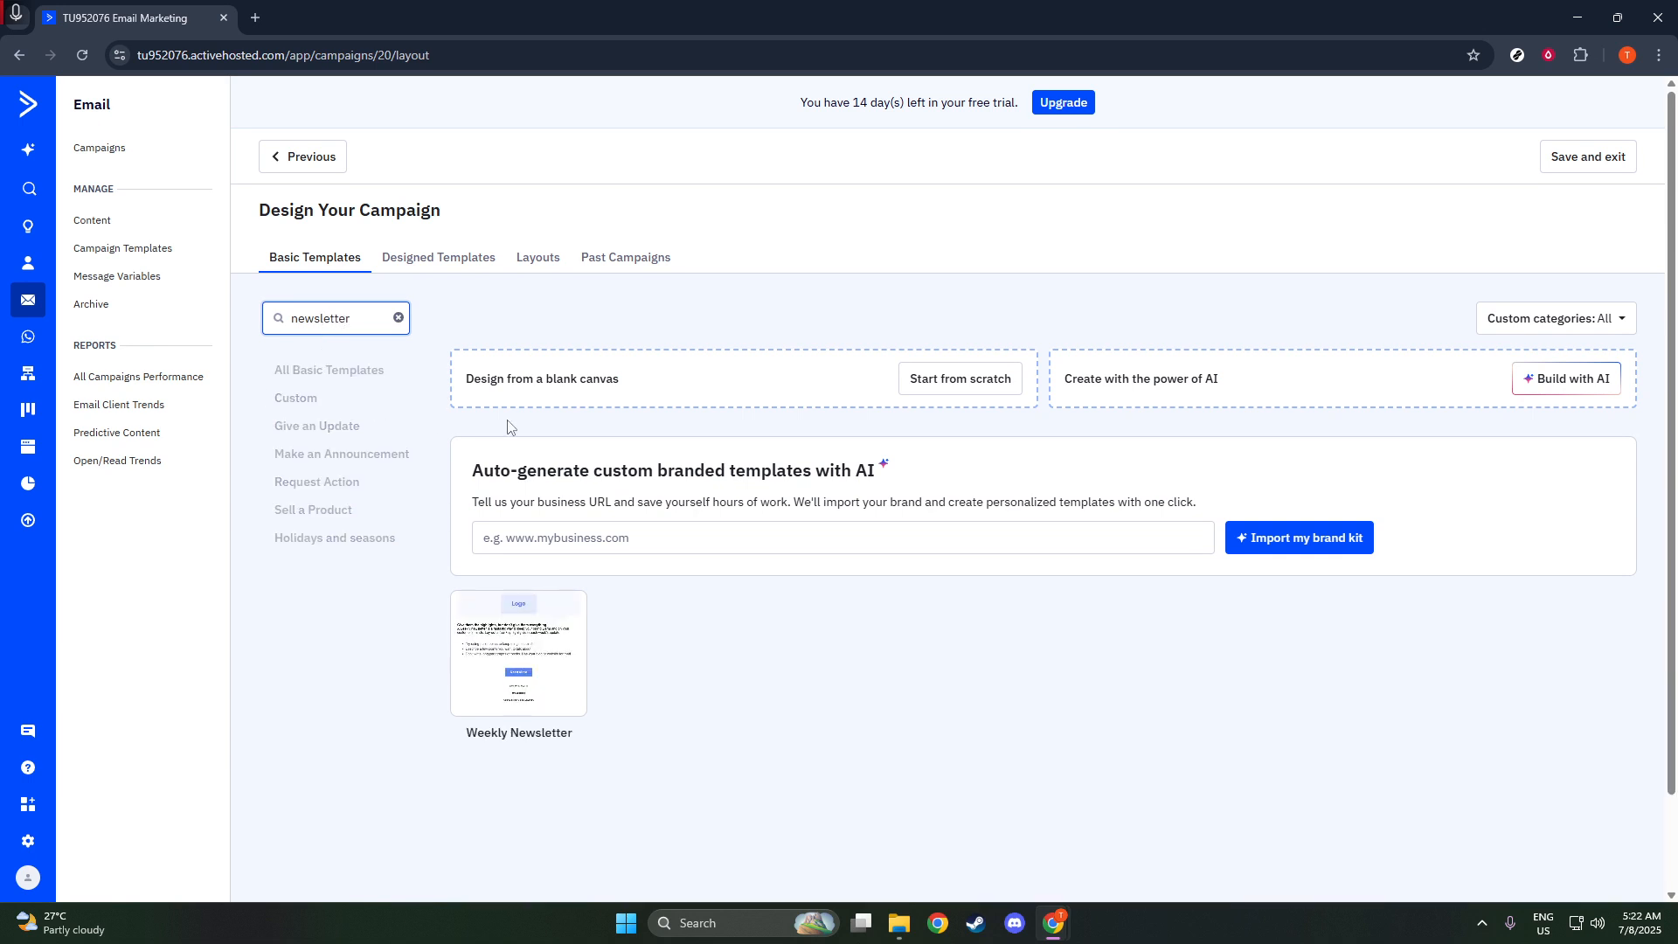
pyautogui.moveTo(542, 664)
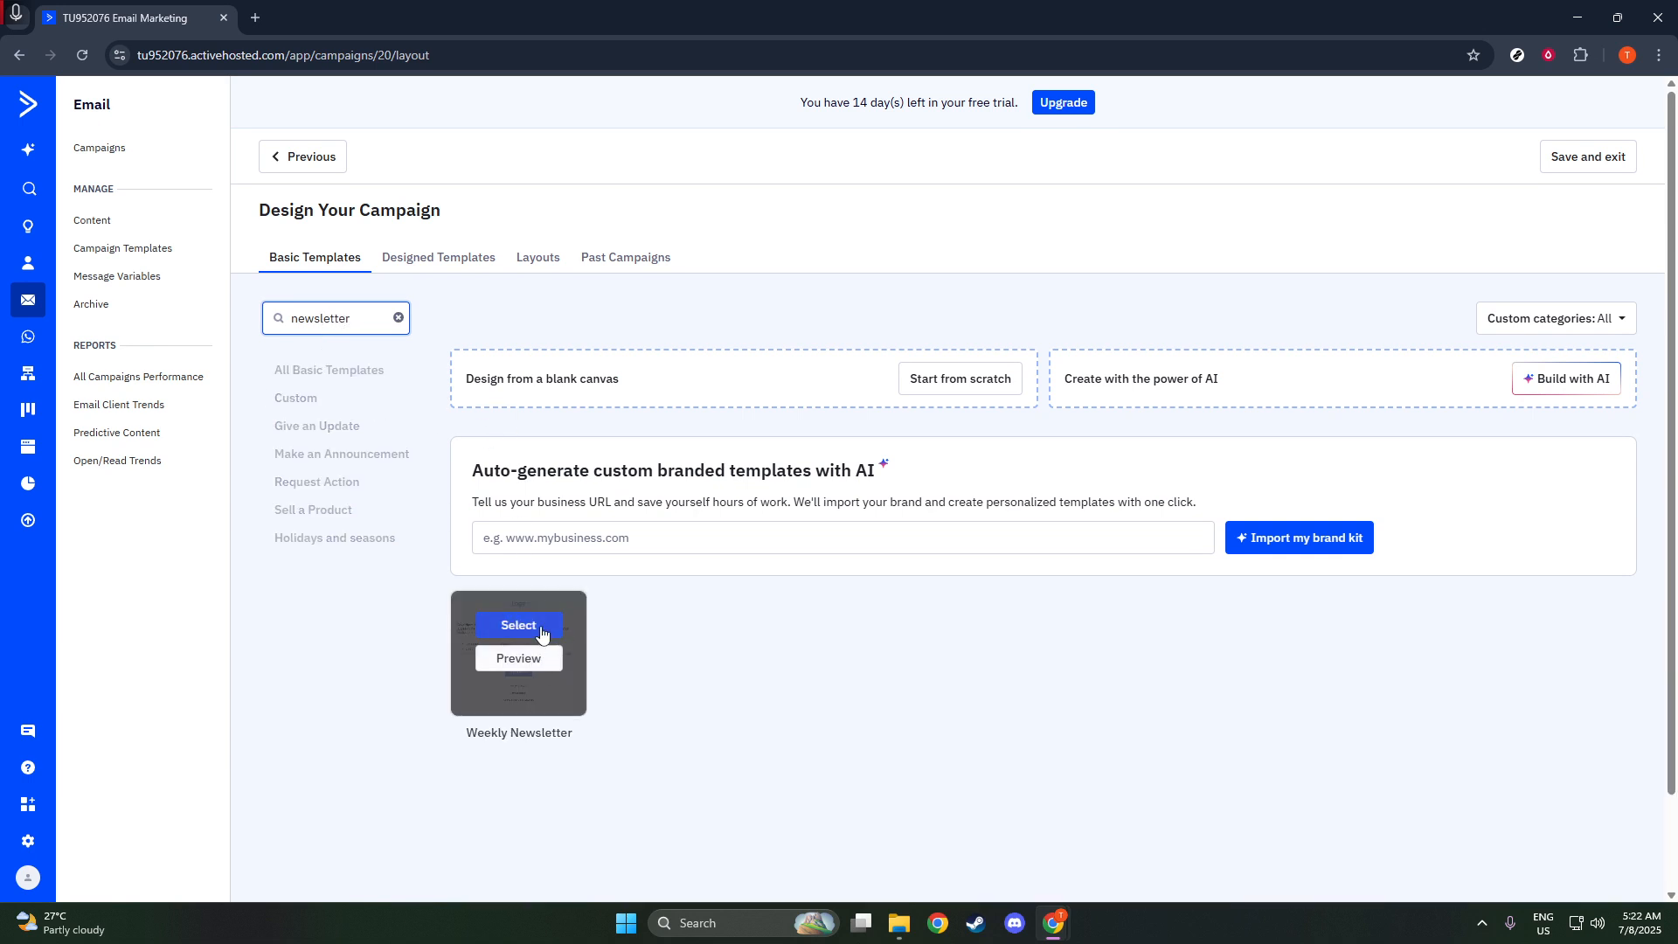
pyautogui.click(537, 627)
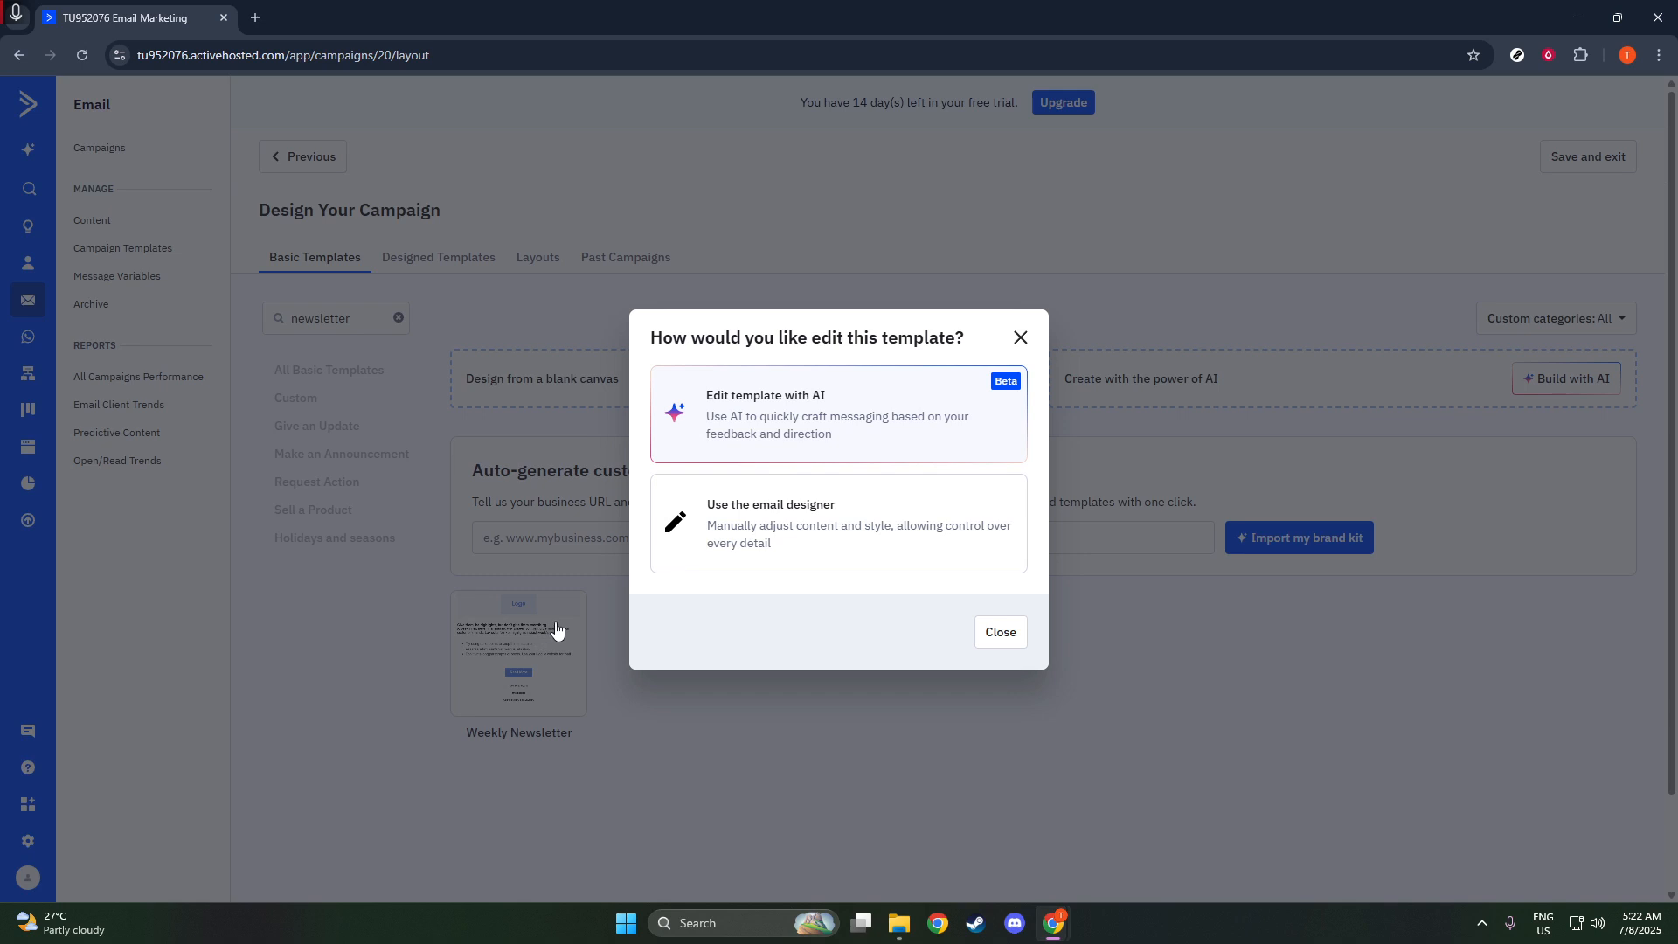
pyautogui.click(961, 565)
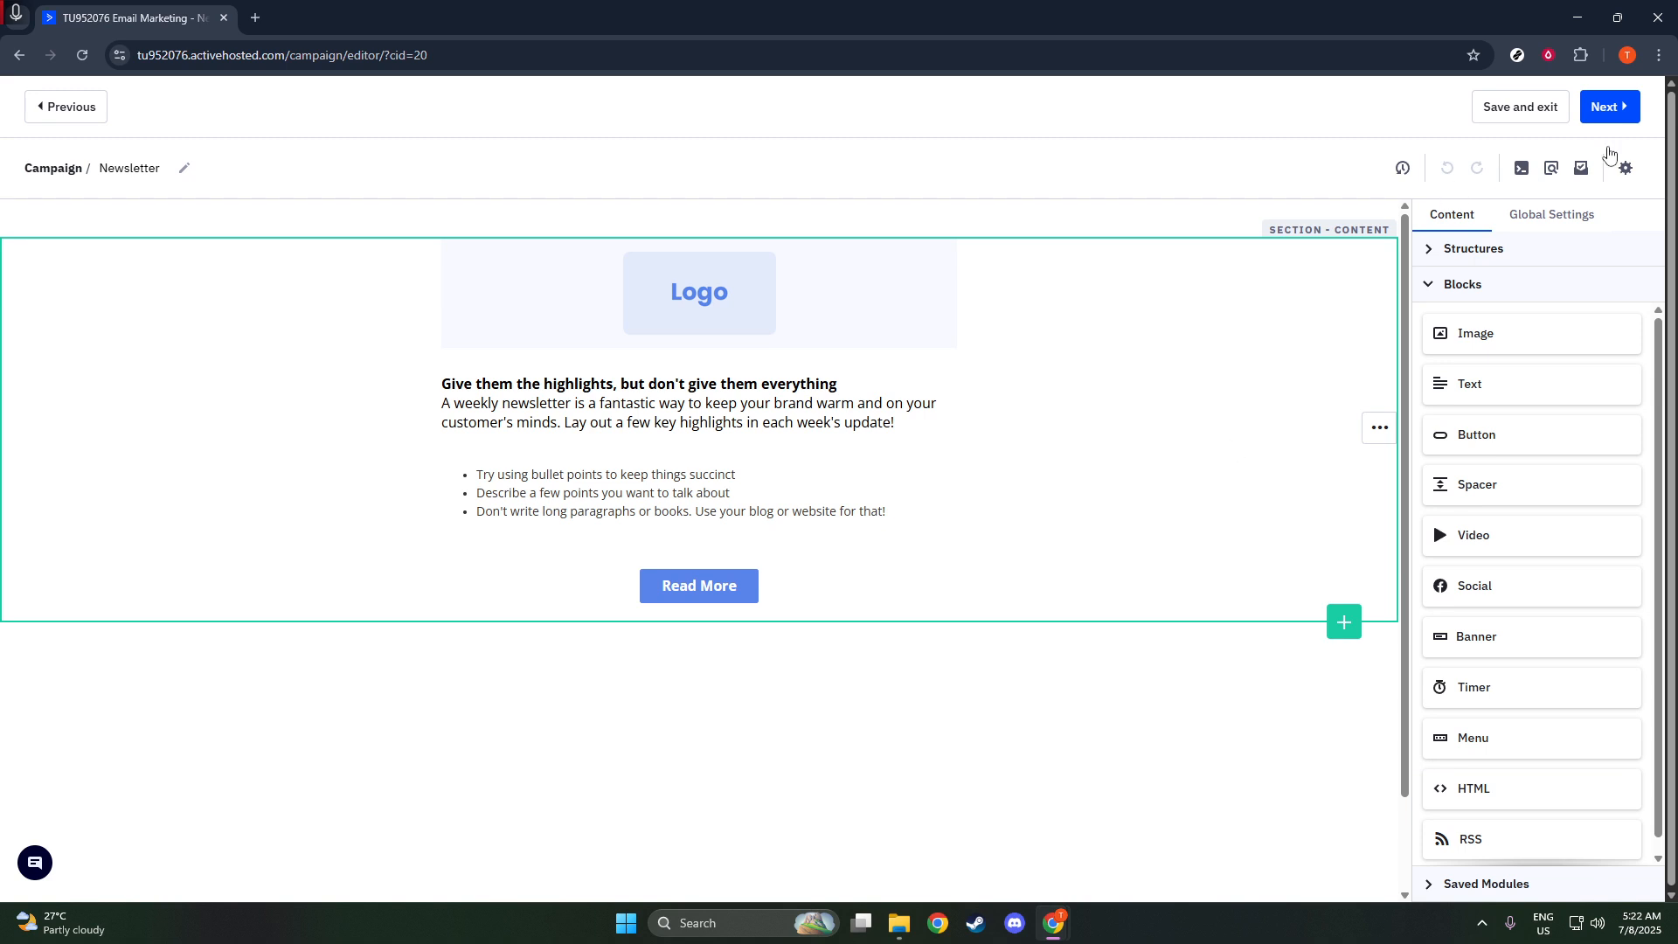
pyautogui.click(1600, 108)
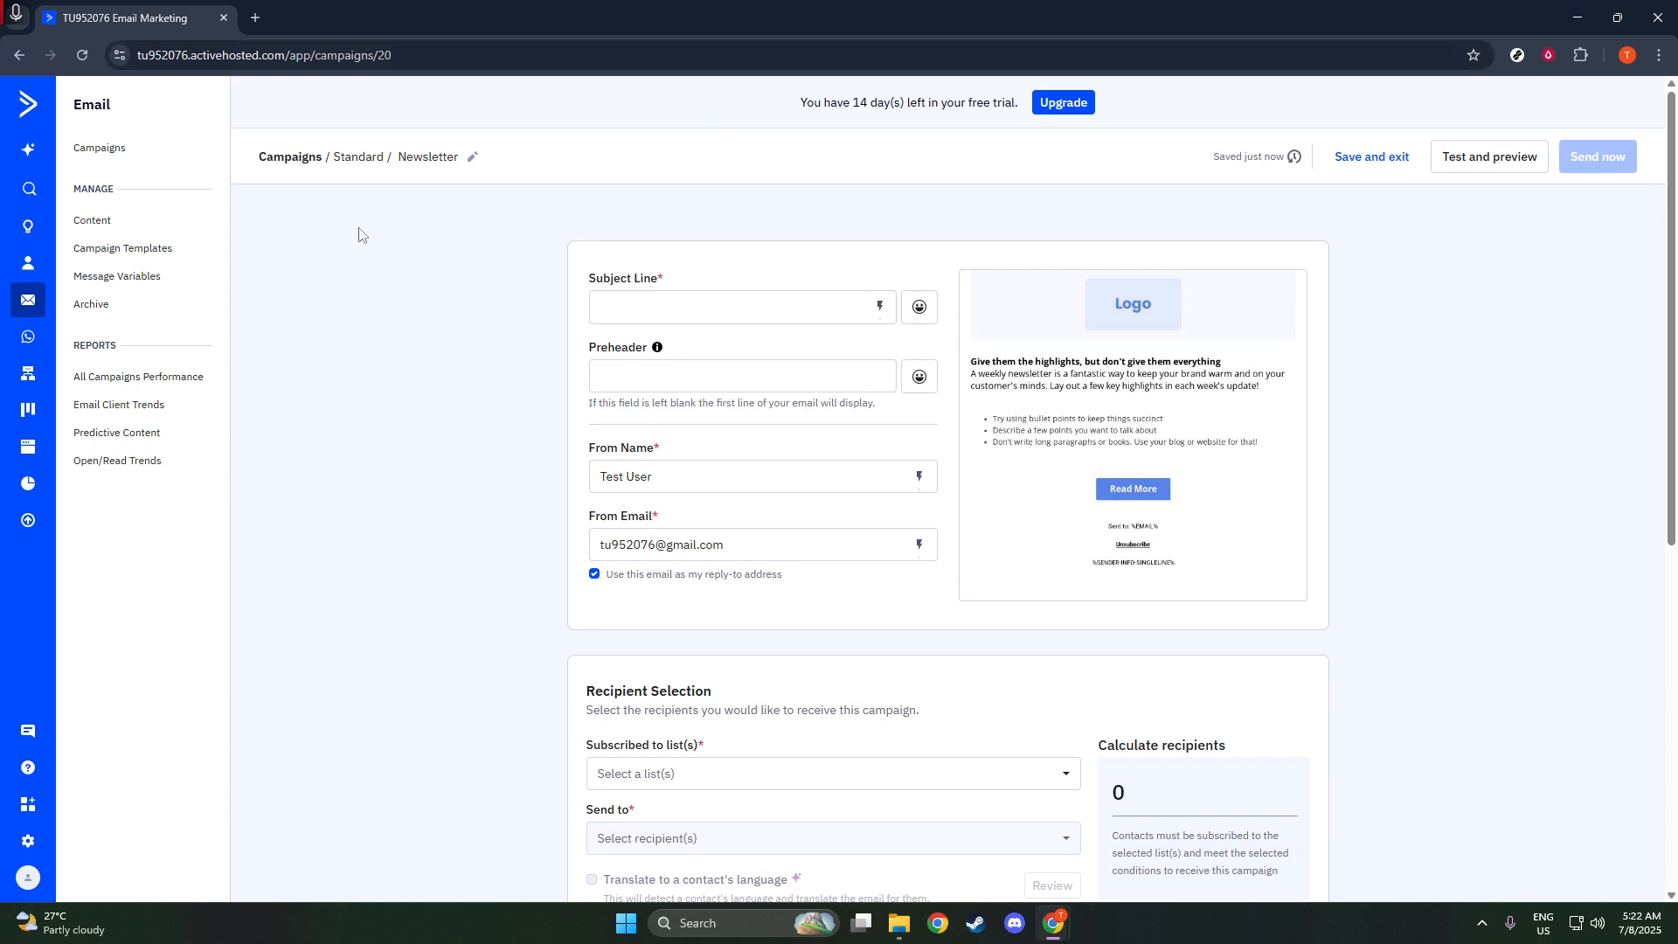
# Set the subject line to "Test Newsletter" and choose Master Contact List as the subscribed list.
pyautogui.click(661, 307)
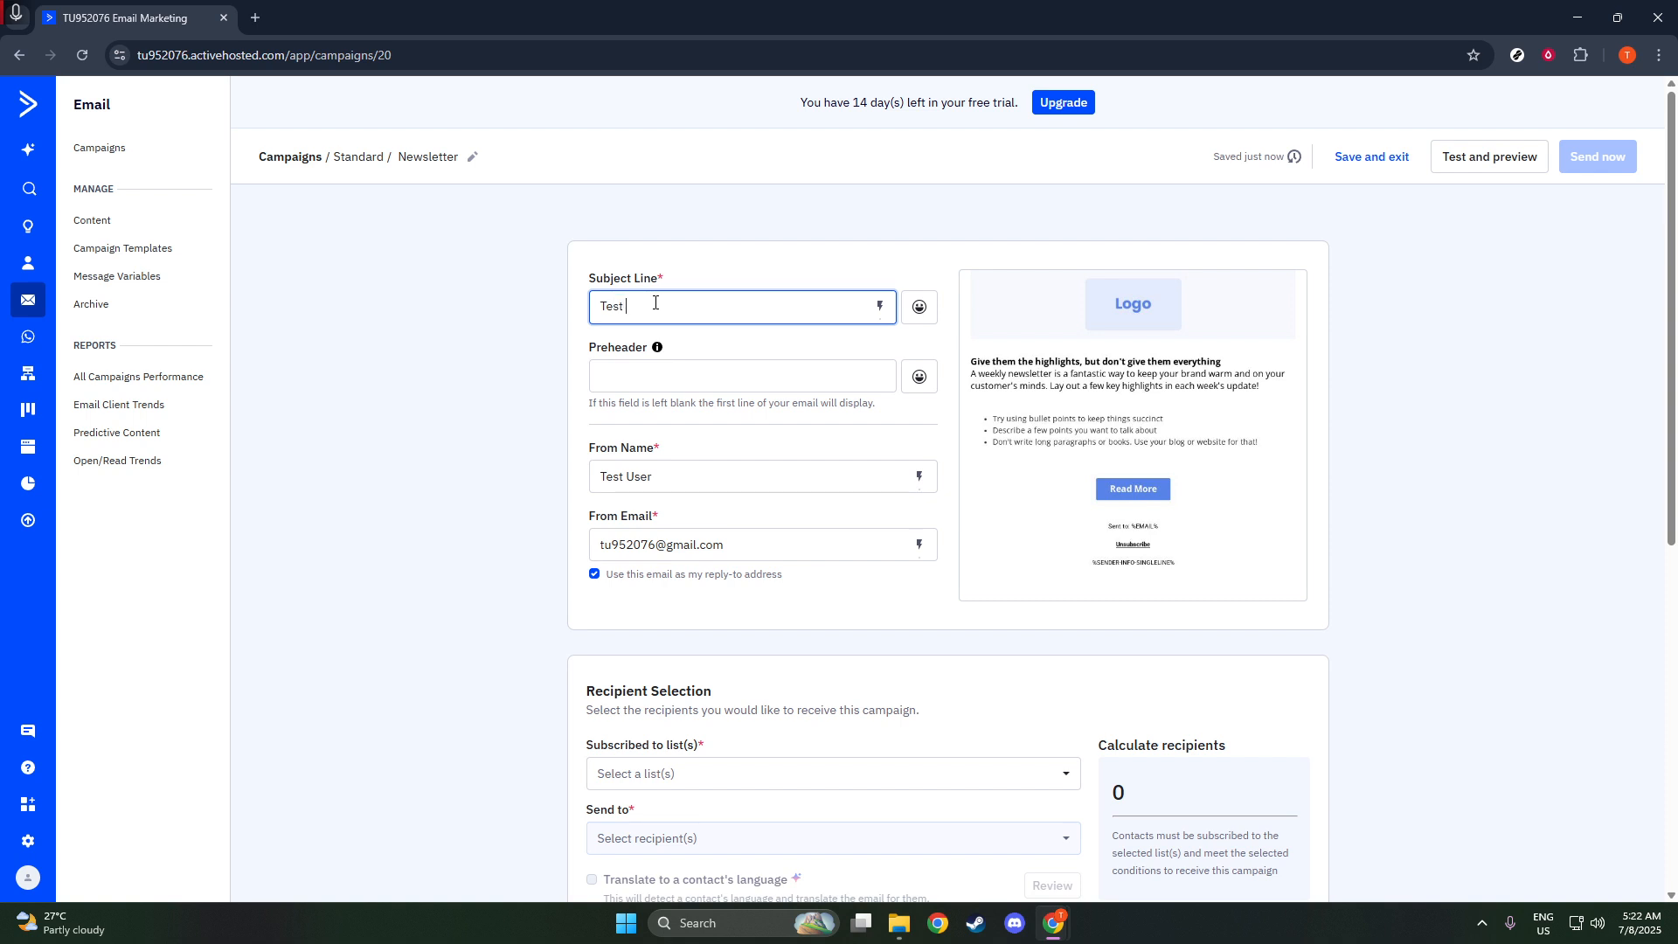
pyautogui.write('Test Newsletter')
pyautogui.scroll(-2, 935, 551)
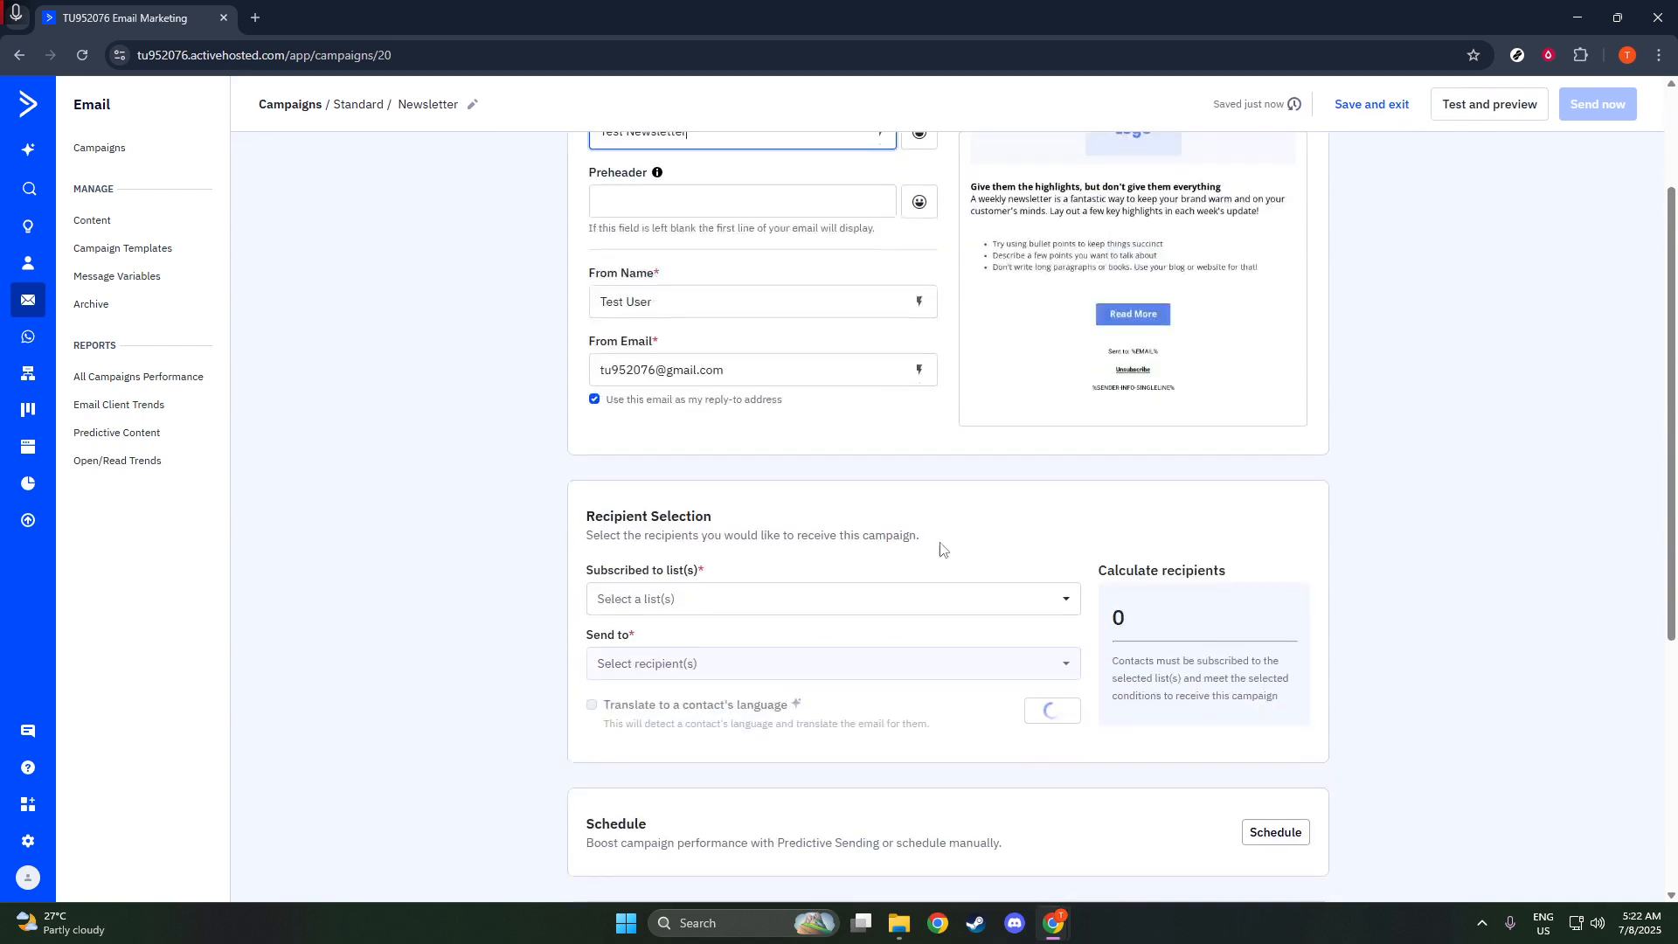
pyautogui.click(923, 605)
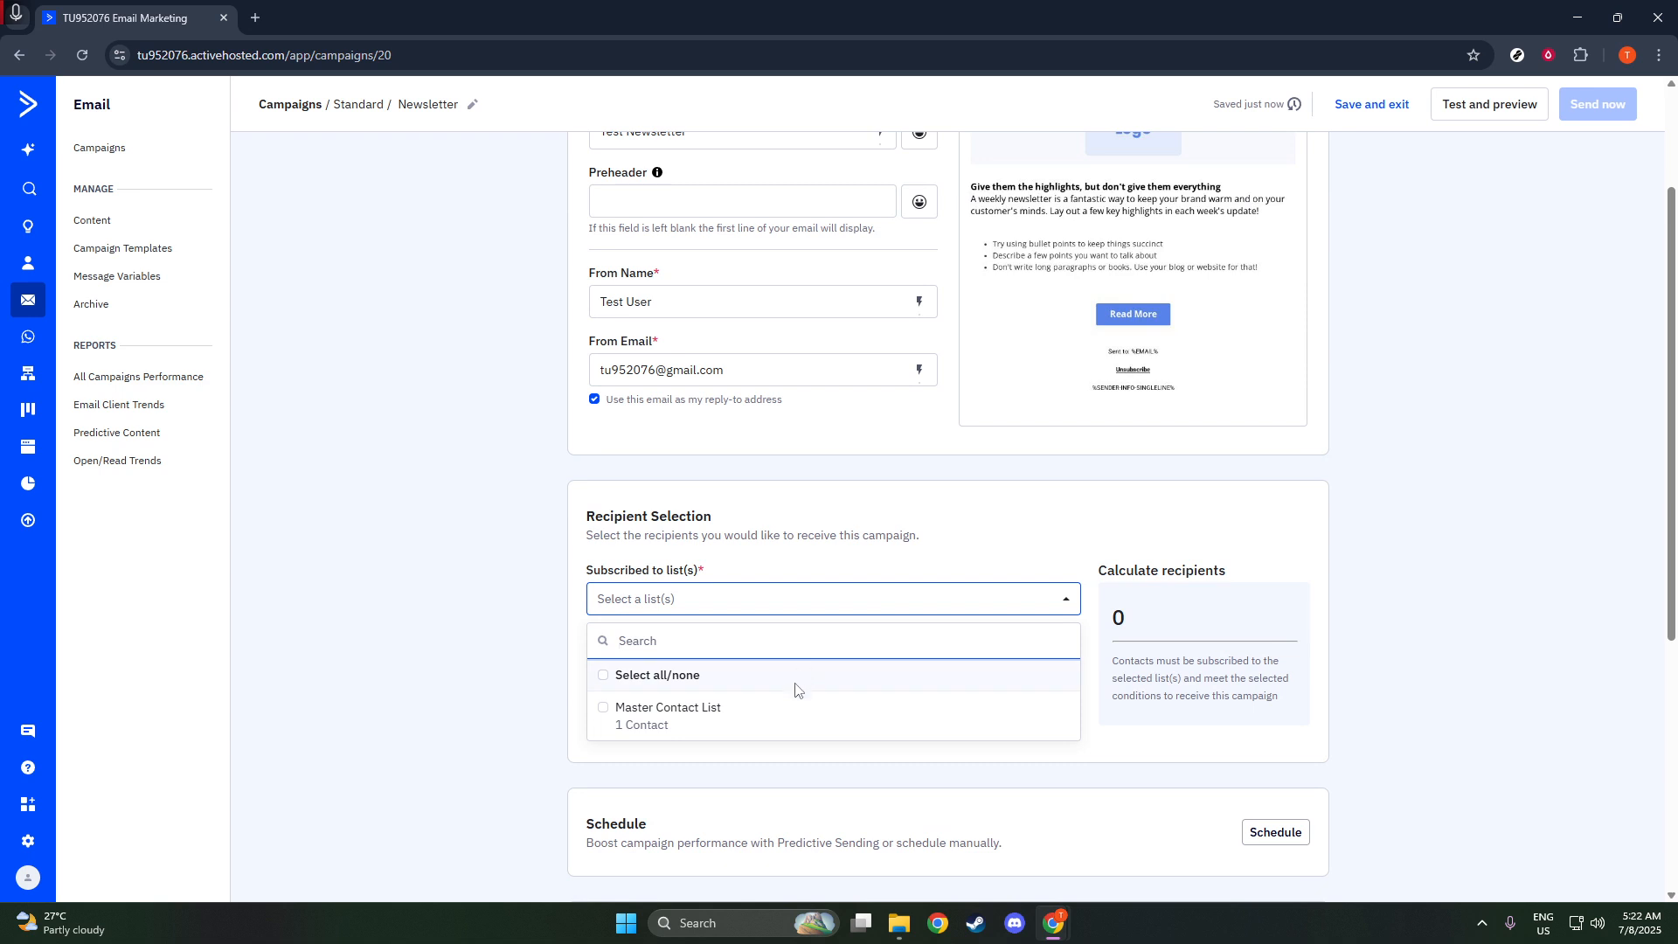
pyautogui.click(795, 707)
pyautogui.click(490, 663)
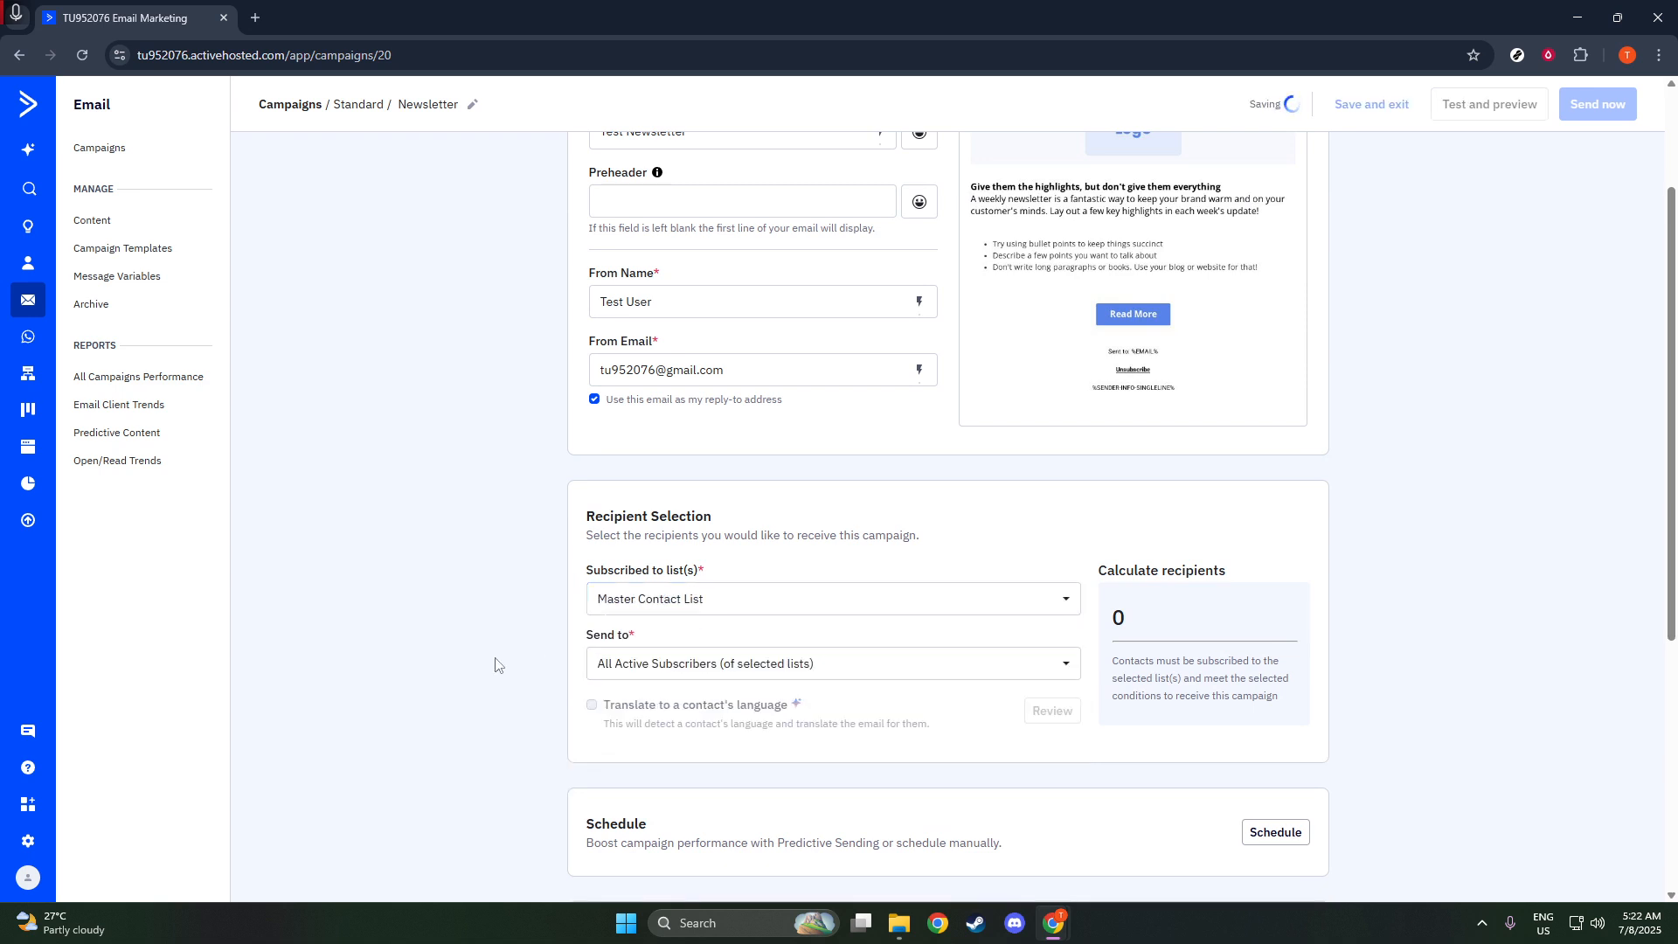
pyautogui.click(670, 671)
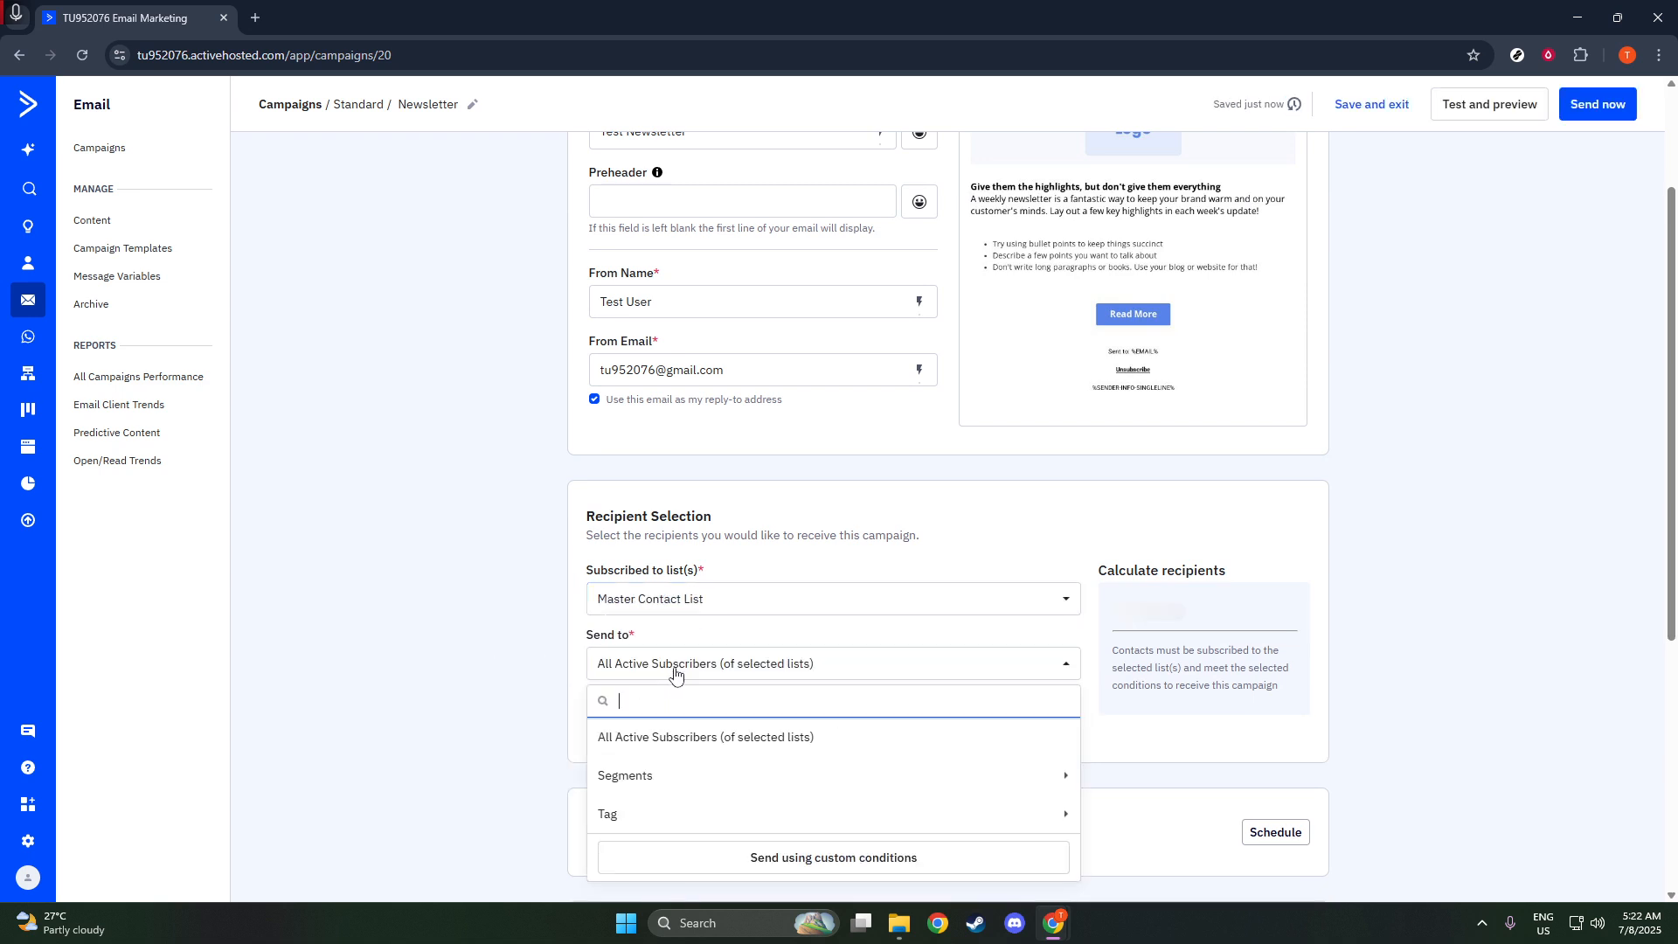
pyautogui.click(661, 786)
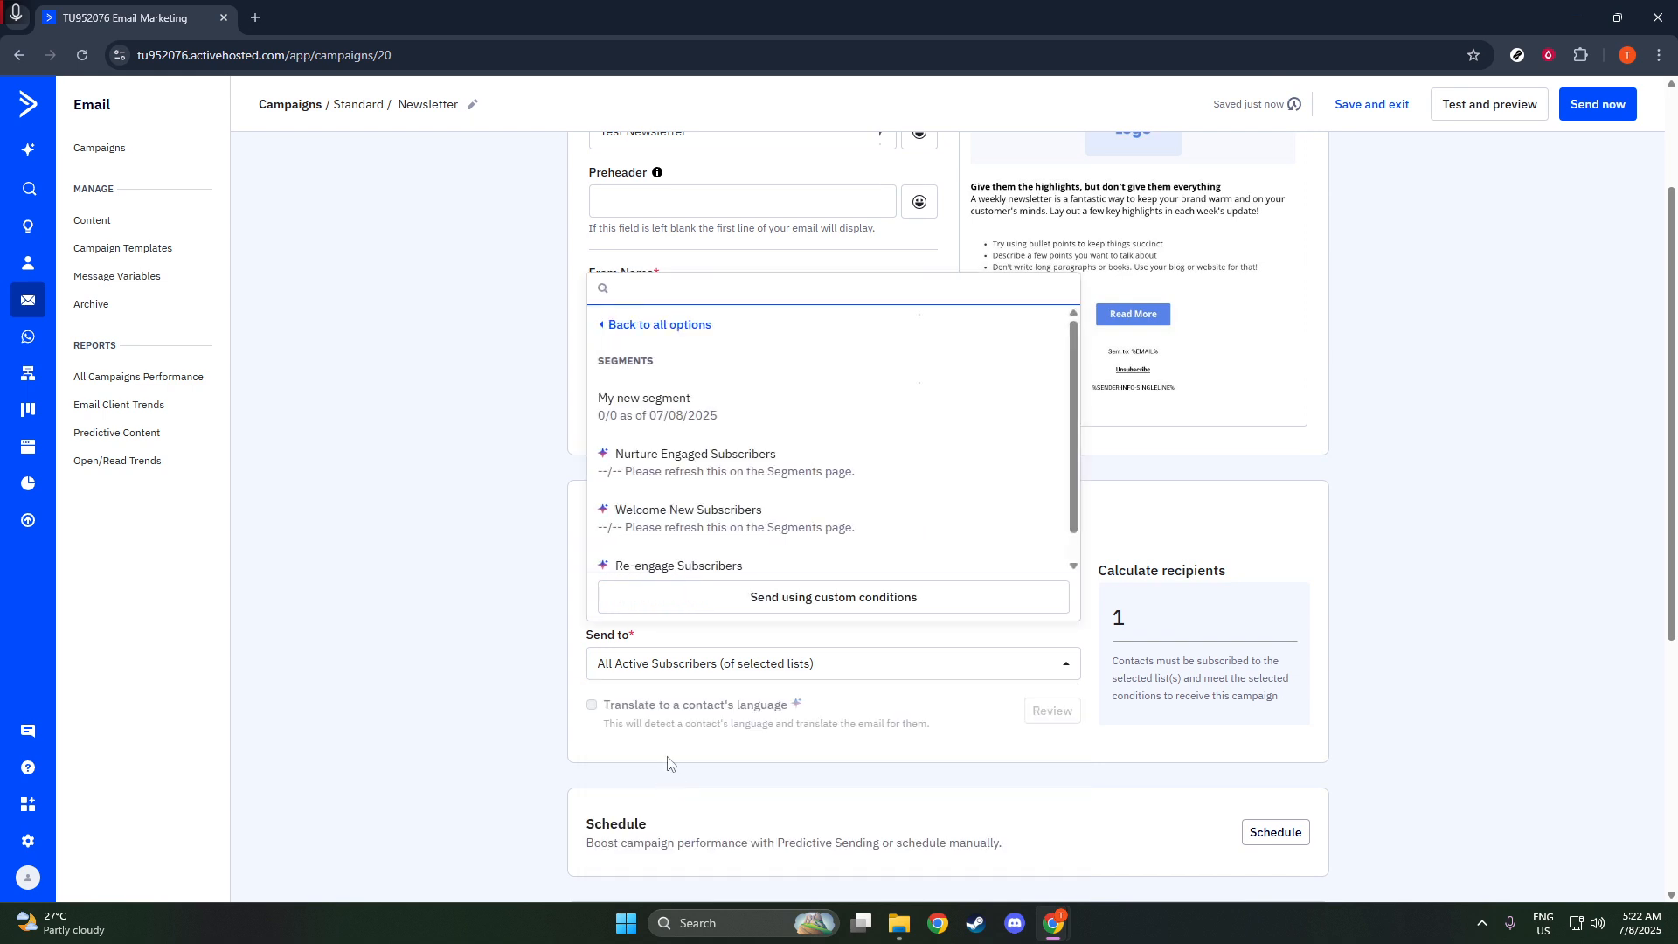
pyautogui.click(515, 610)
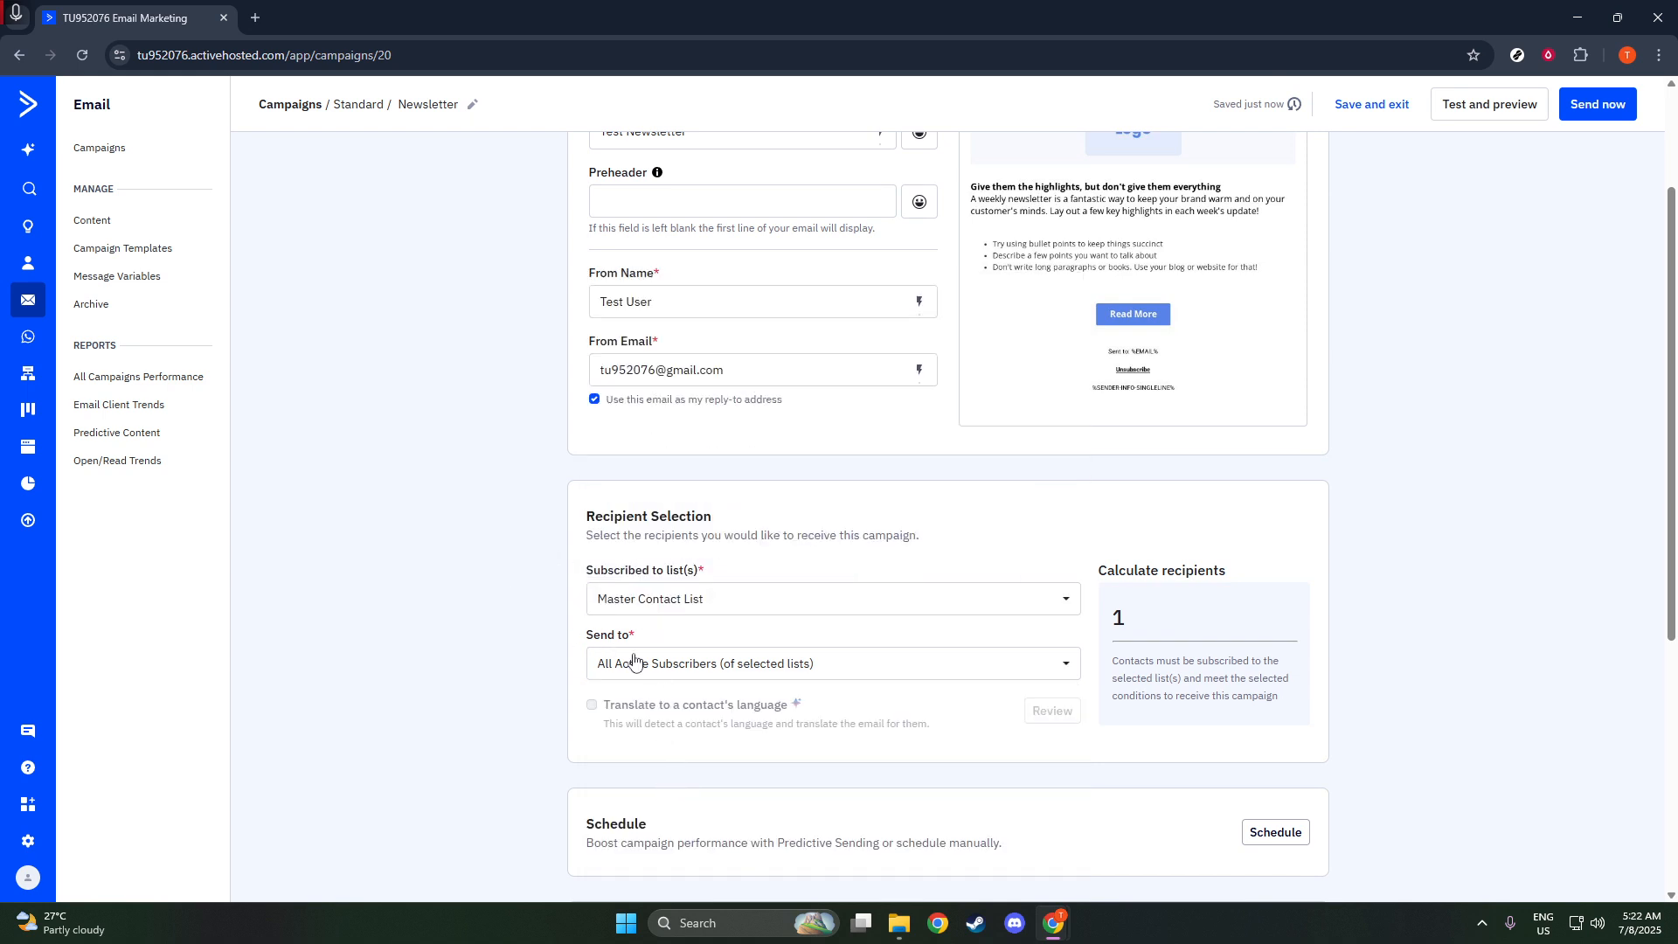
# Limit the campaign's recipients to contacts with the tag Tag1 instead of a segment.
pyautogui.click(671, 663)
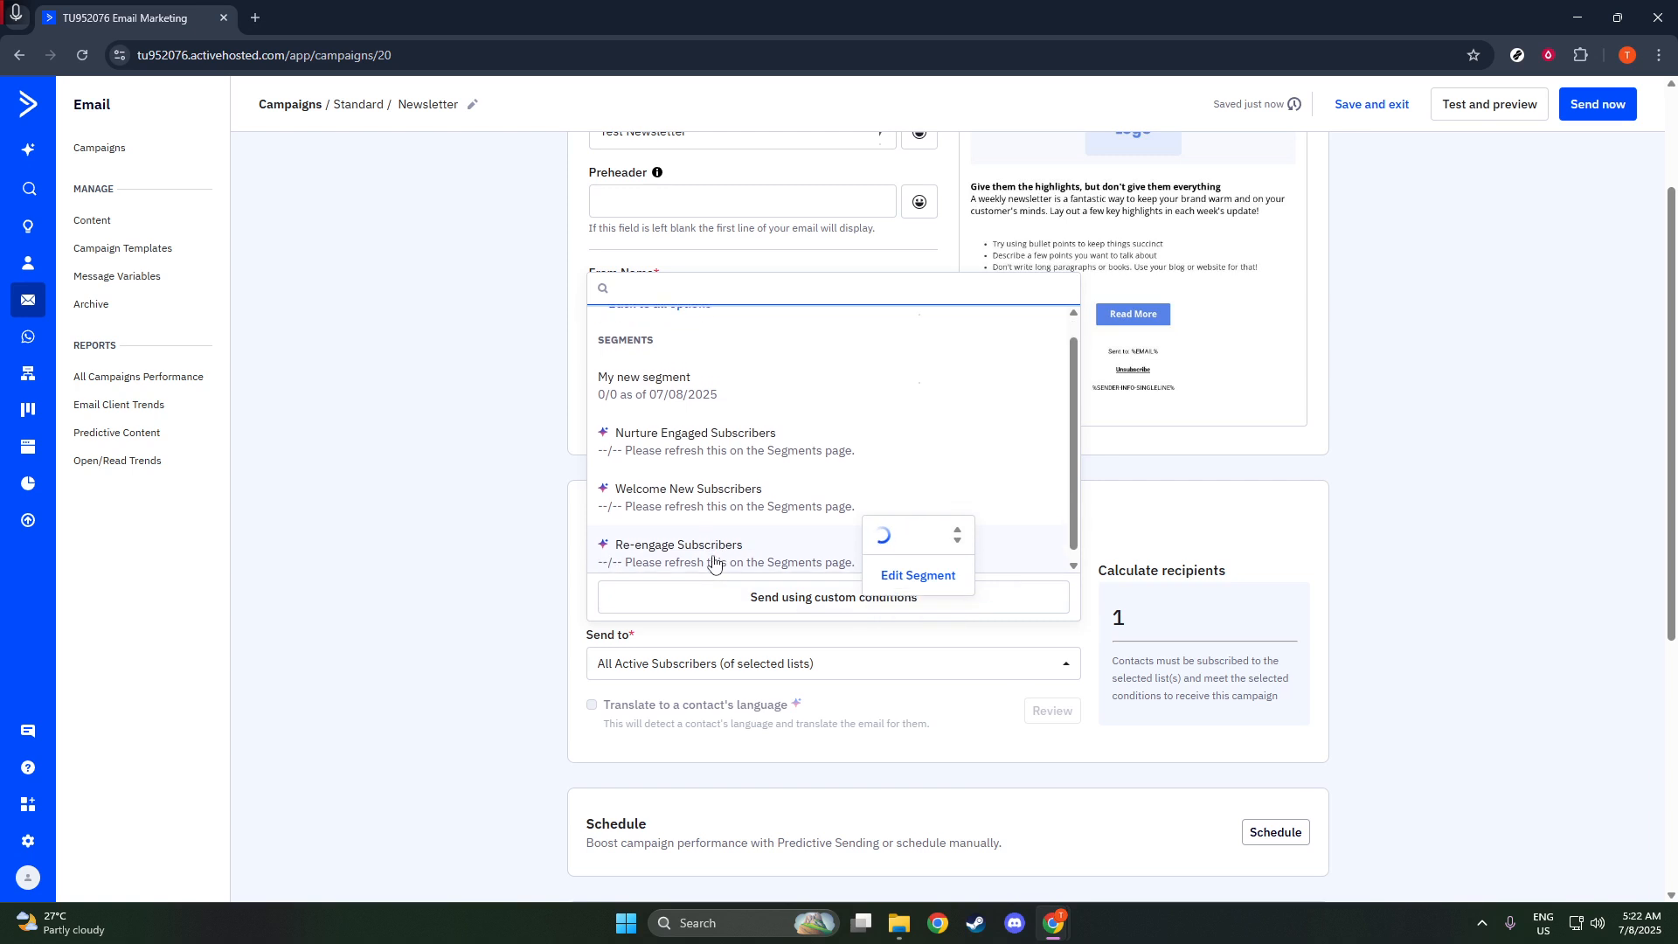
pyautogui.moveTo(636, 395)
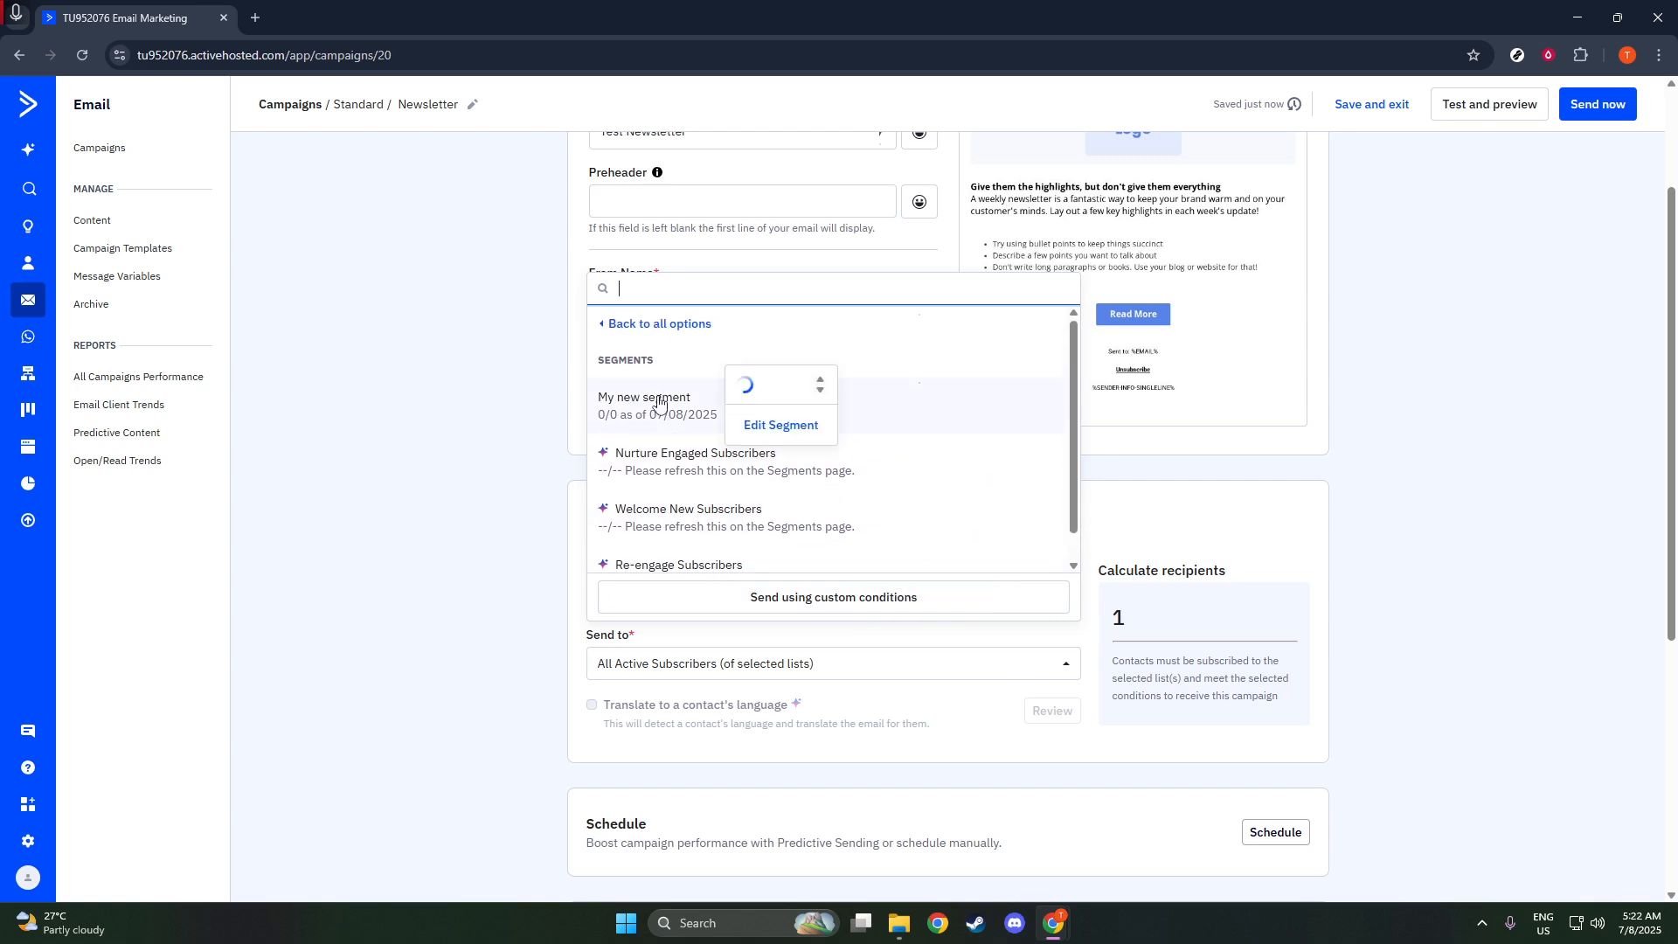
pyautogui.click(616, 324)
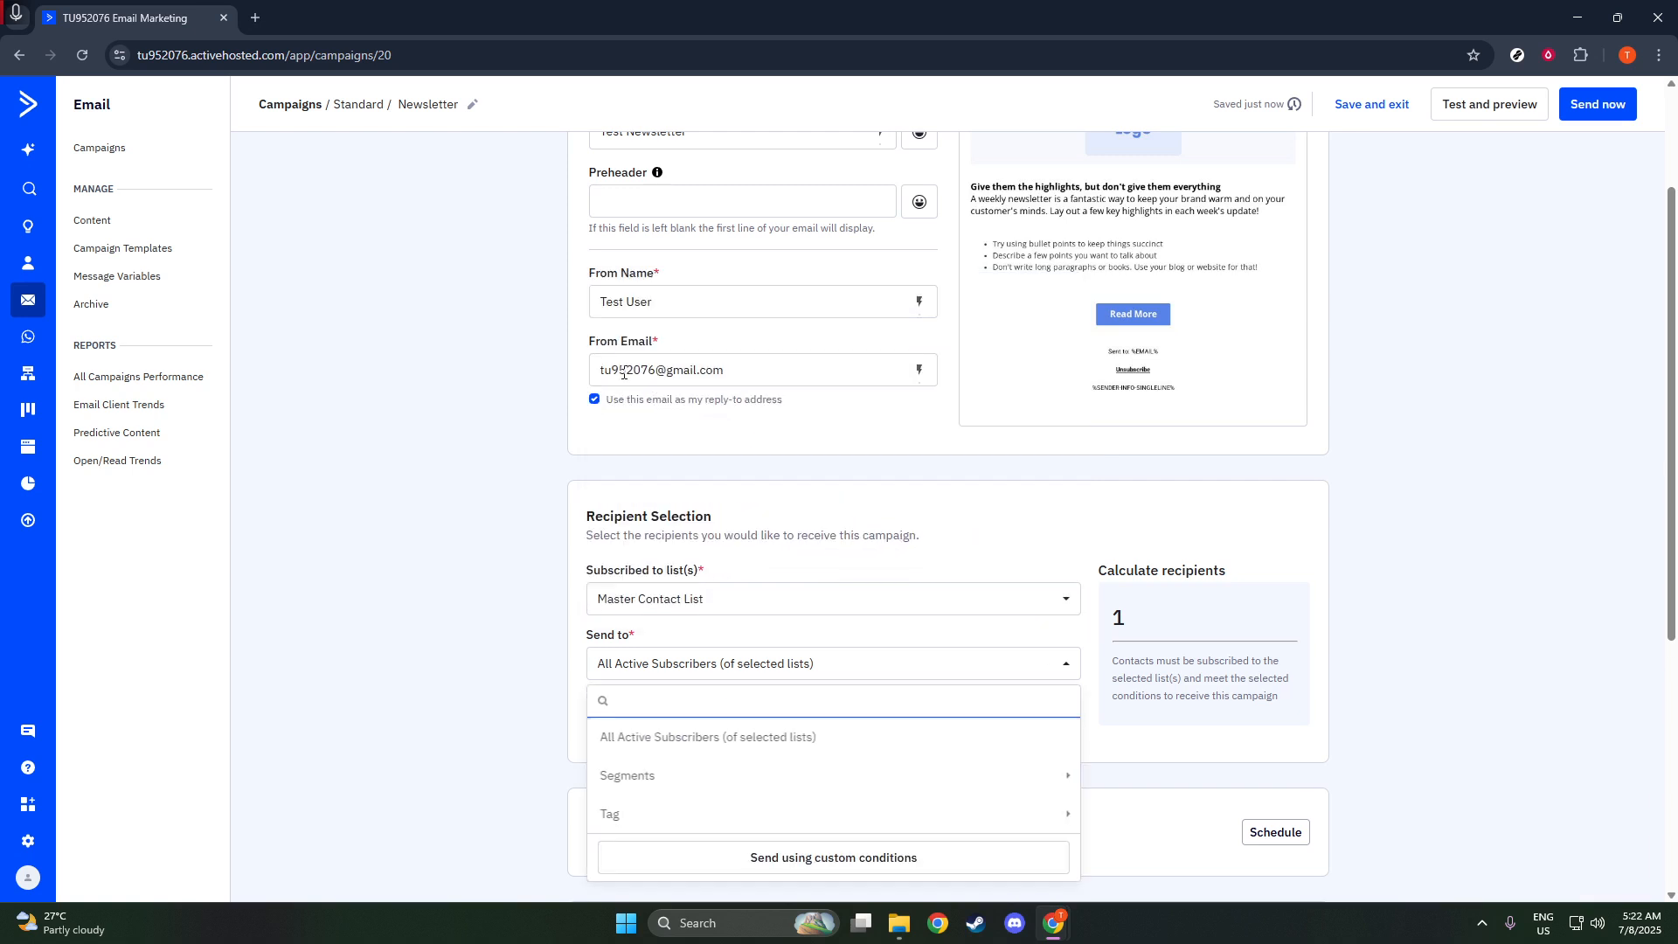
pyautogui.click(657, 814)
pyautogui.click(676, 474)
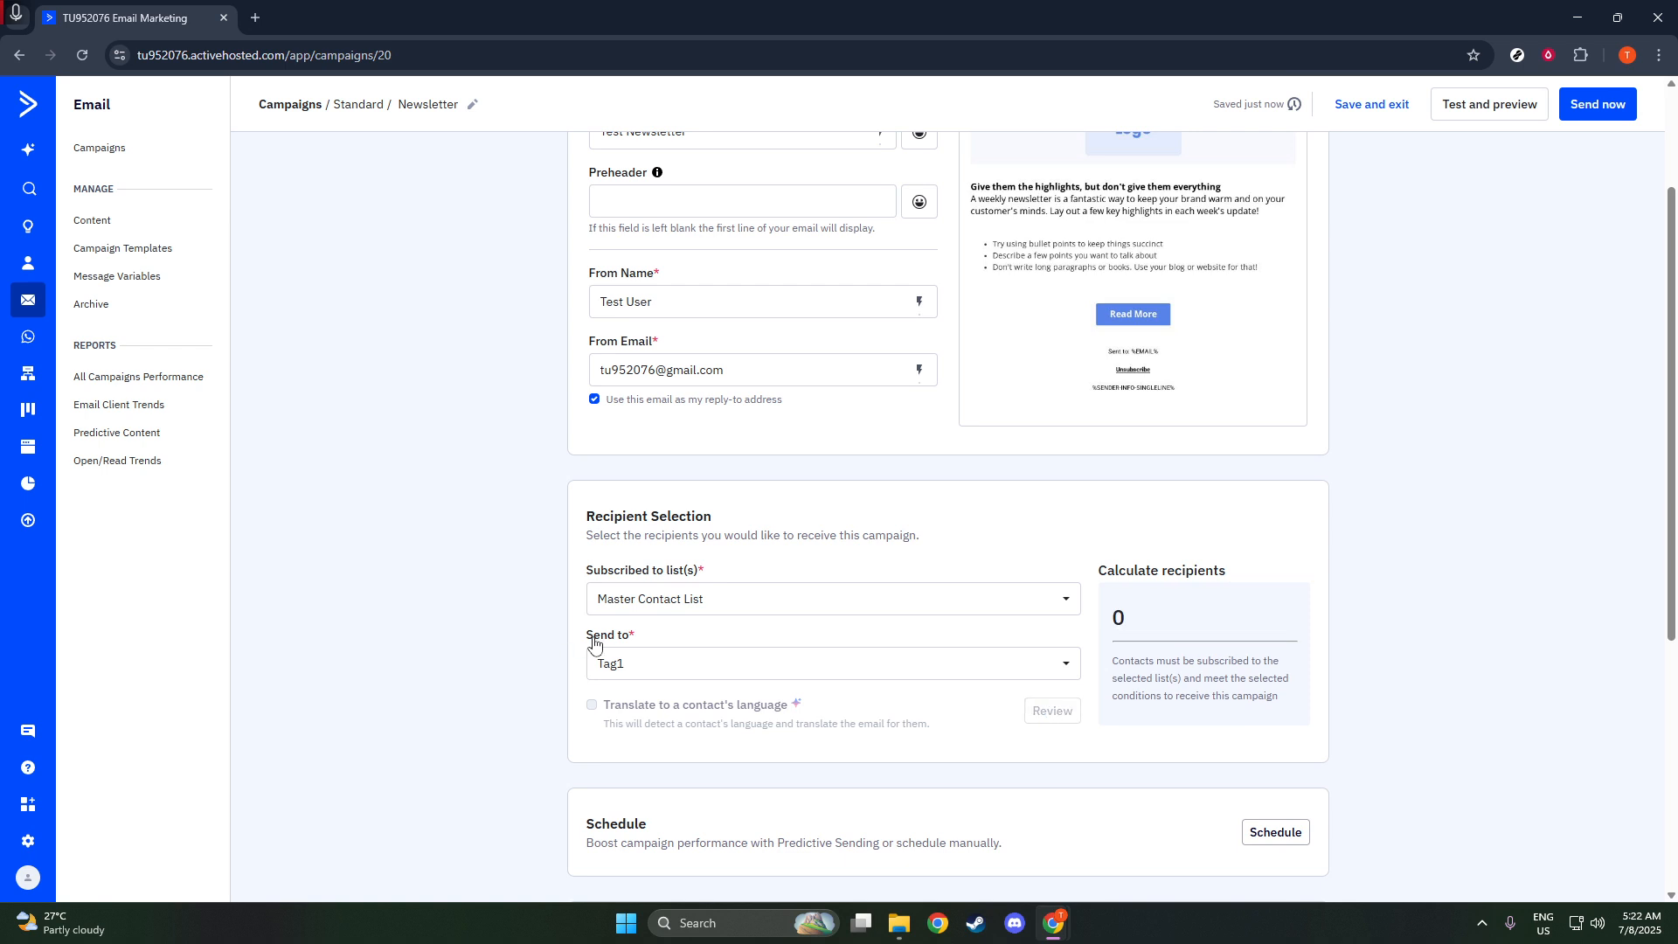
# Schedule the campaign for an exact delivery date of 07/09/2025.
pyautogui.scroll(2, 538, 655)
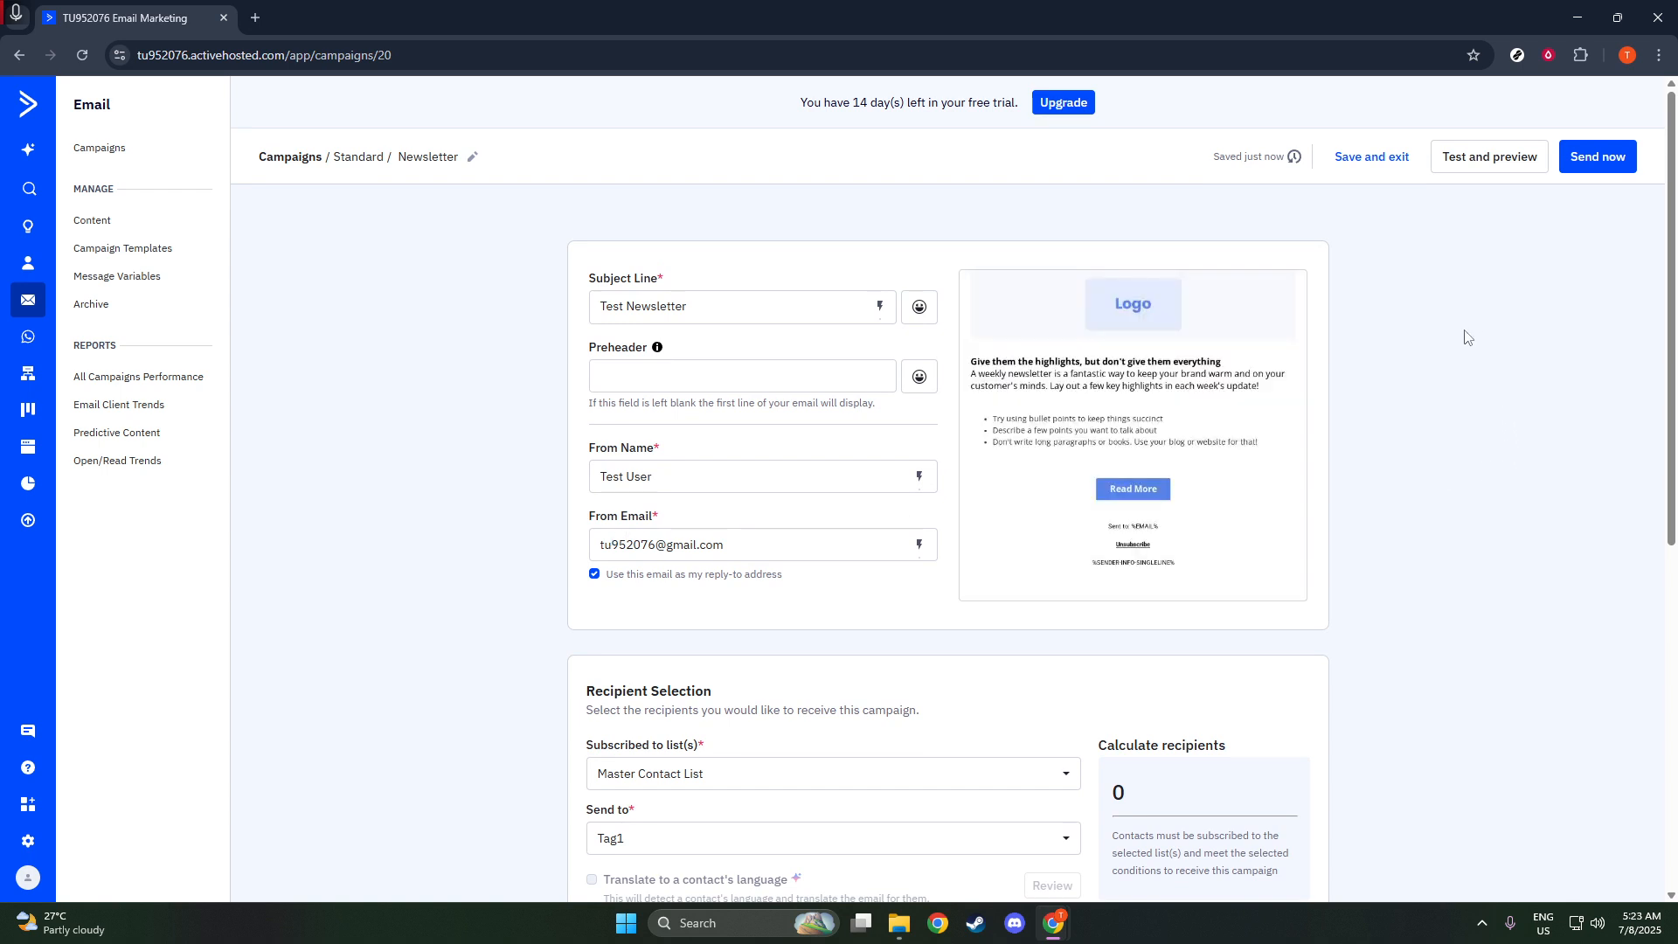
pyautogui.scroll(-7, 1293, 437)
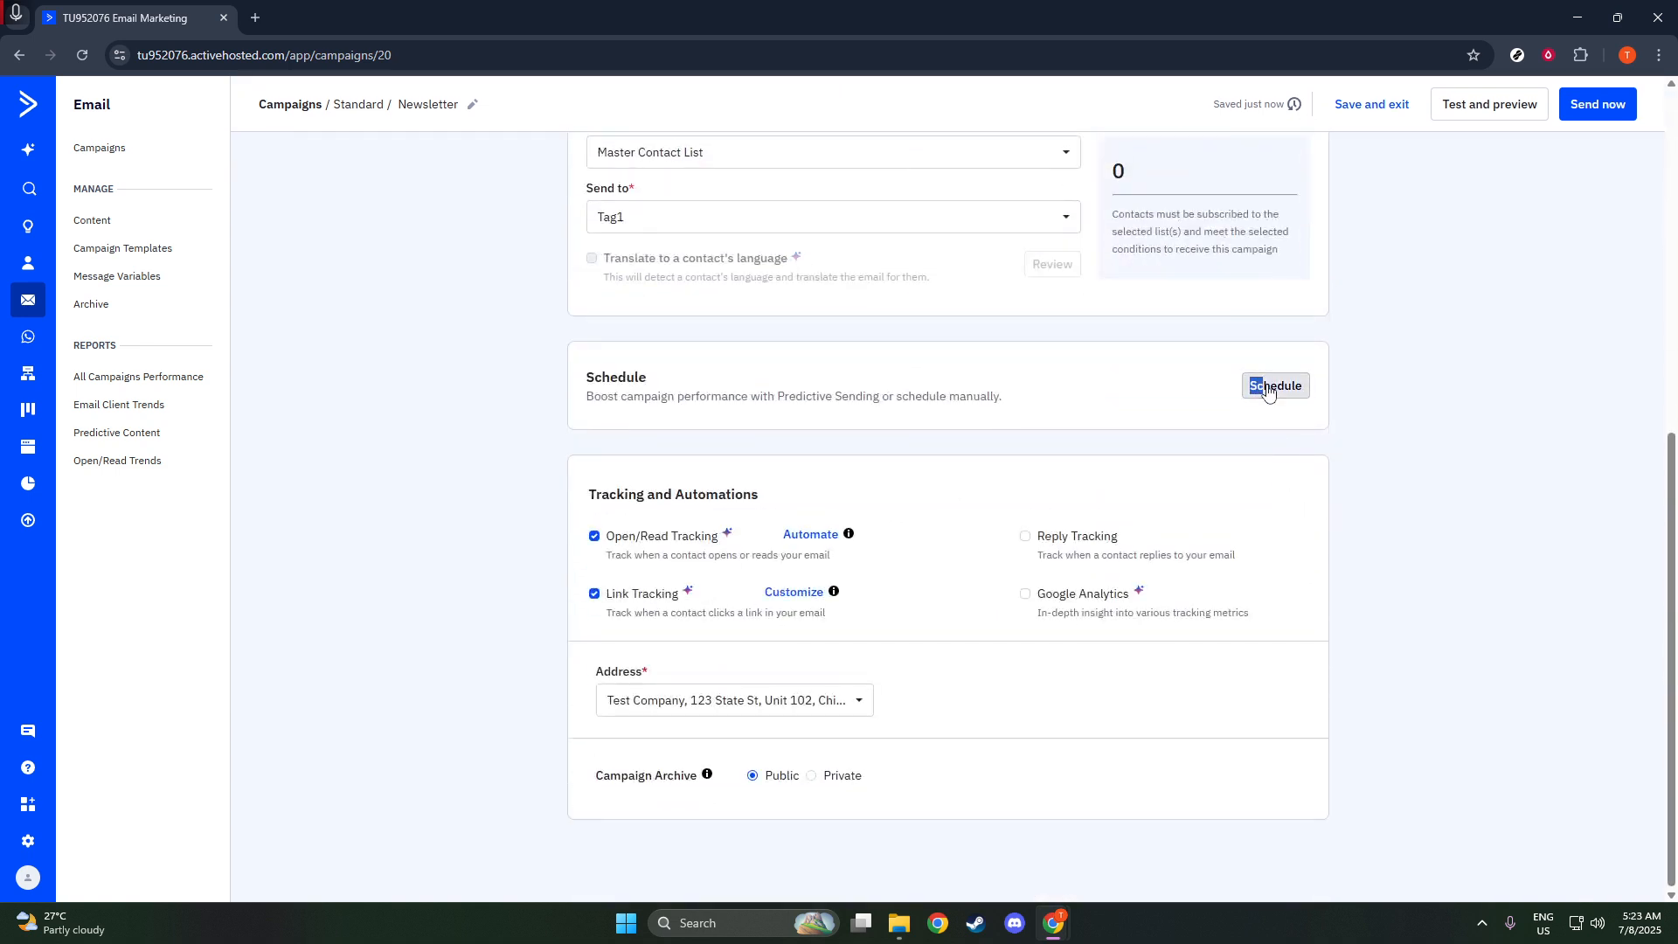
pyautogui.click(1271, 385)
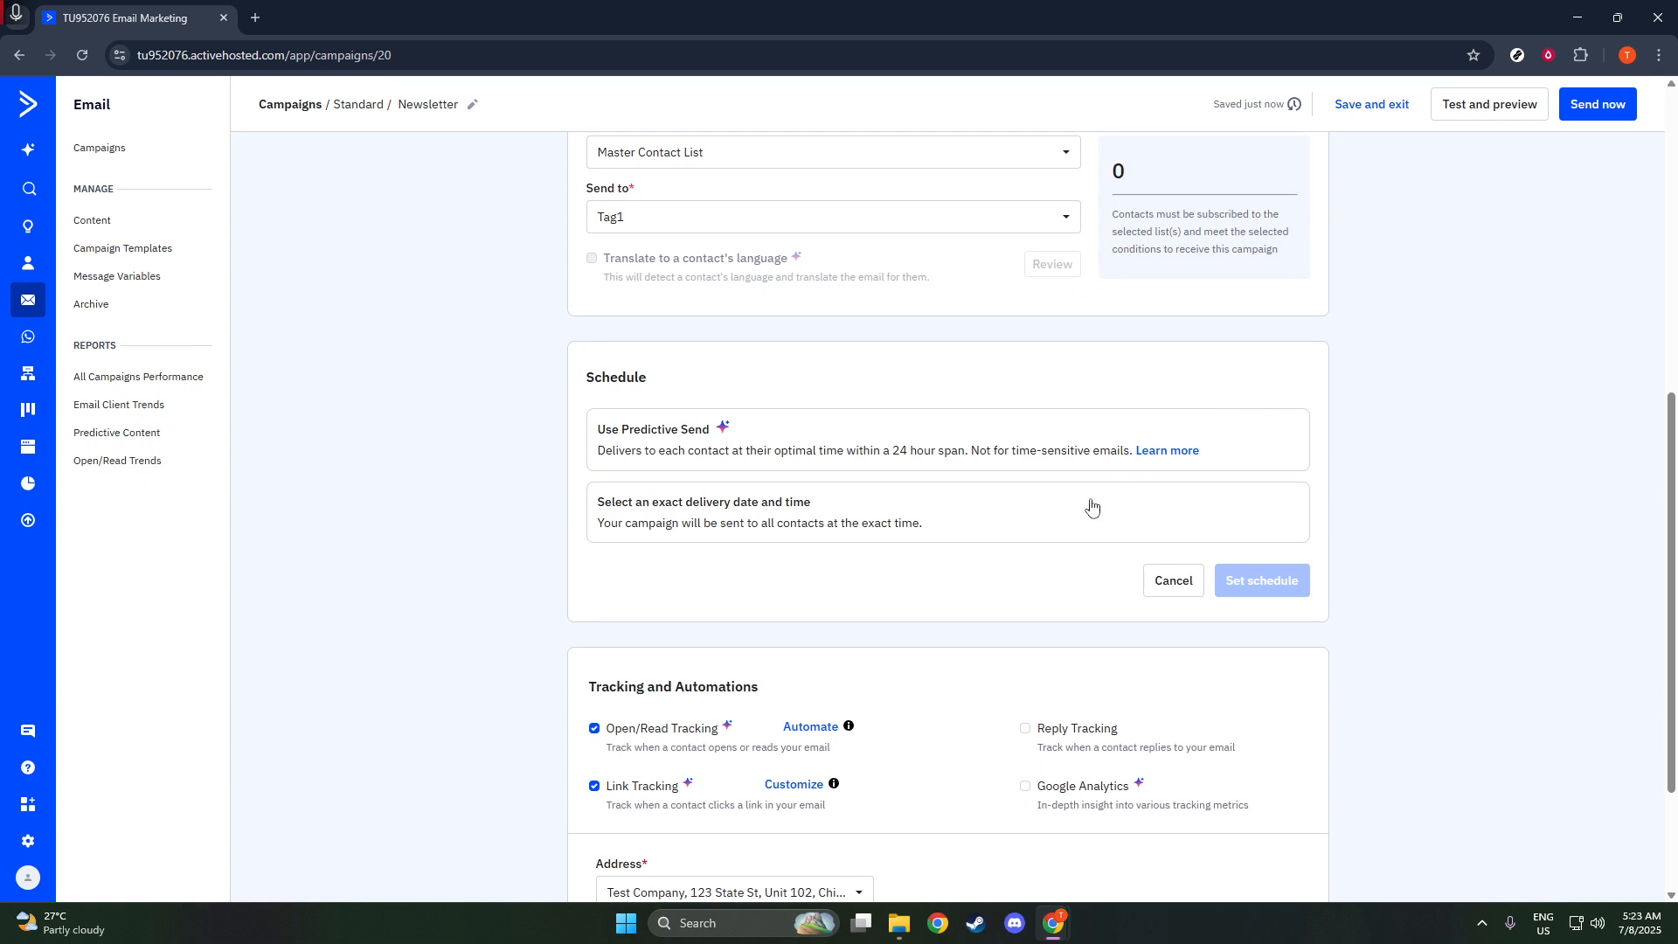
pyautogui.click(1057, 534)
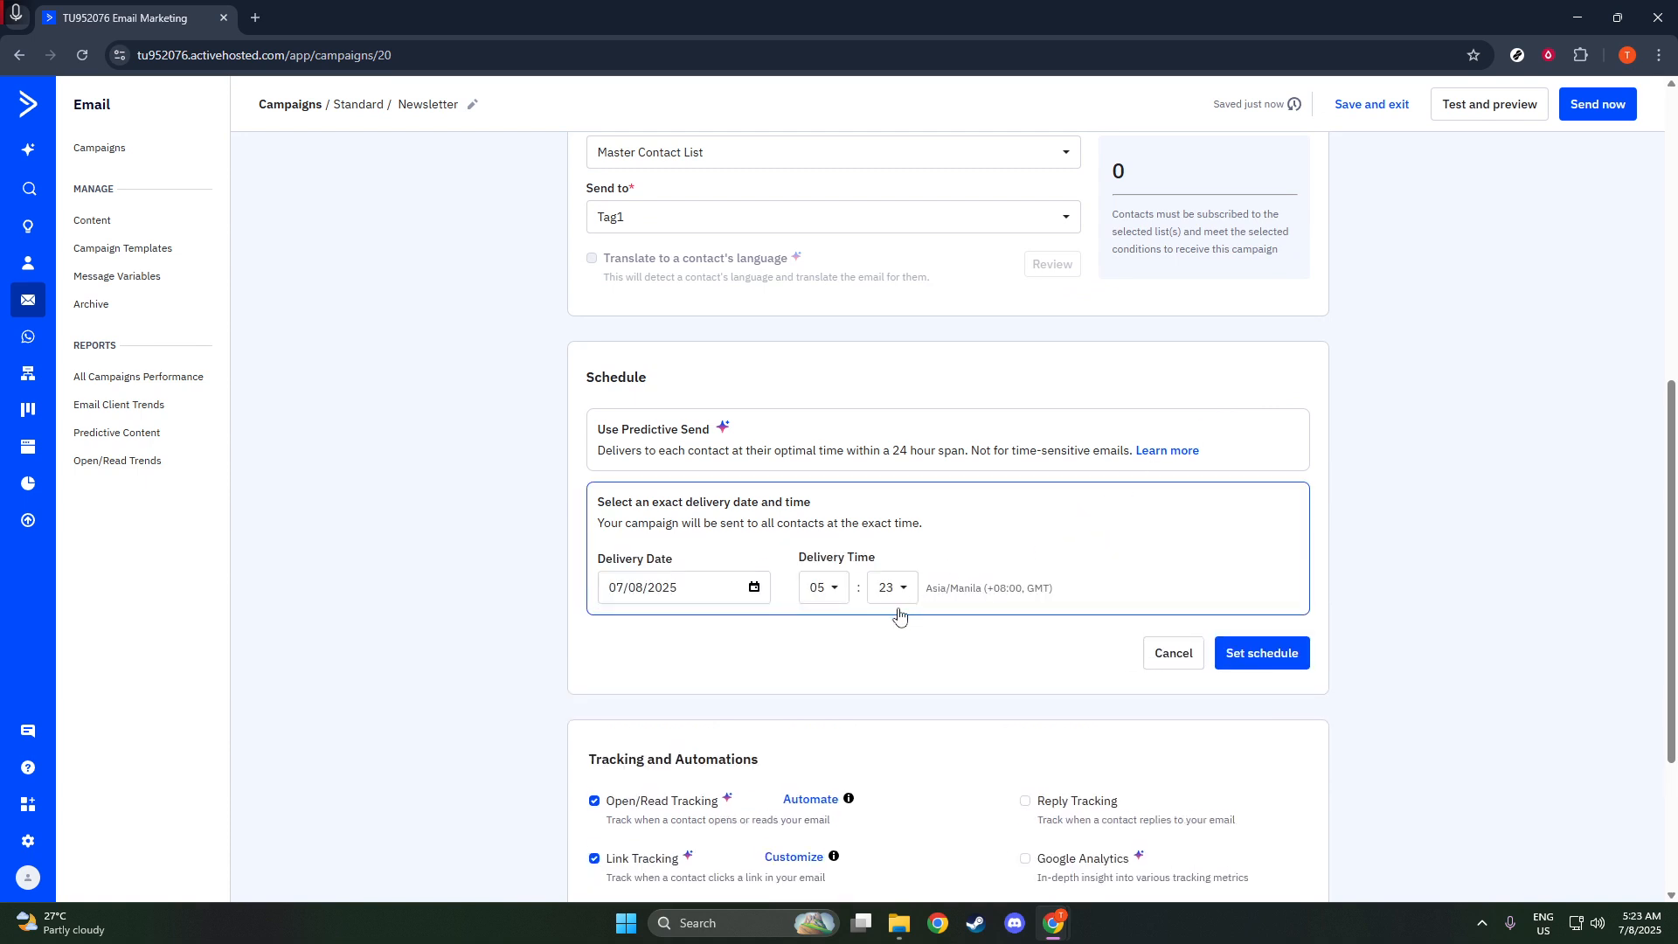
pyautogui.click(754, 588)
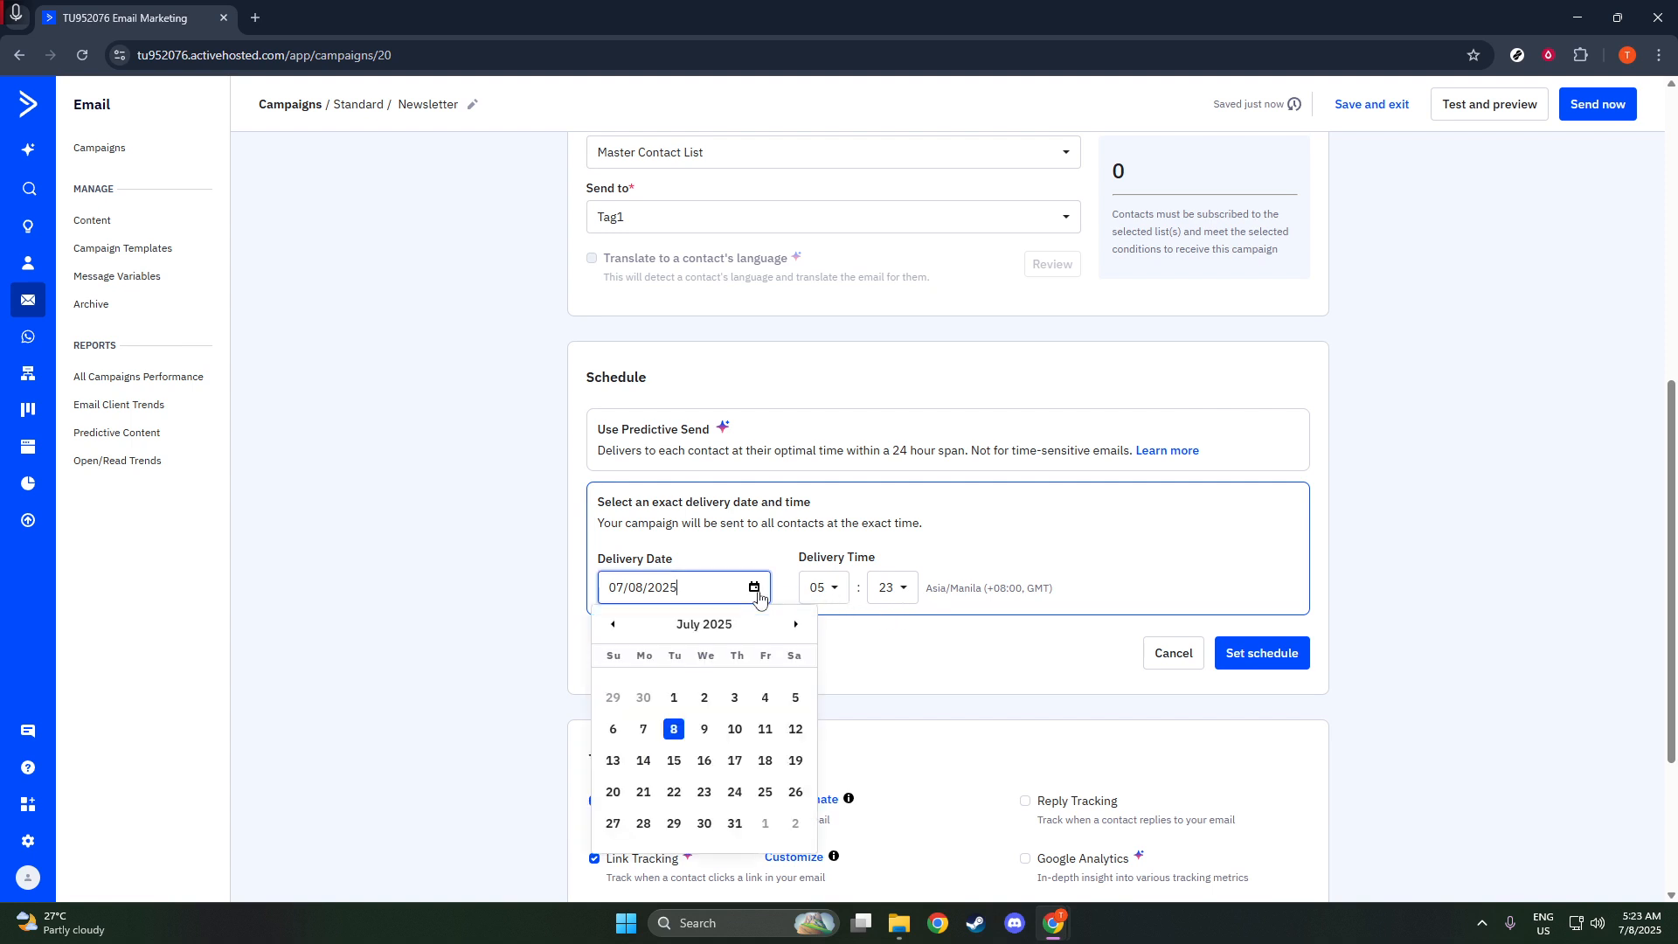
pyautogui.click(704, 728)
pyautogui.click(1256, 655)
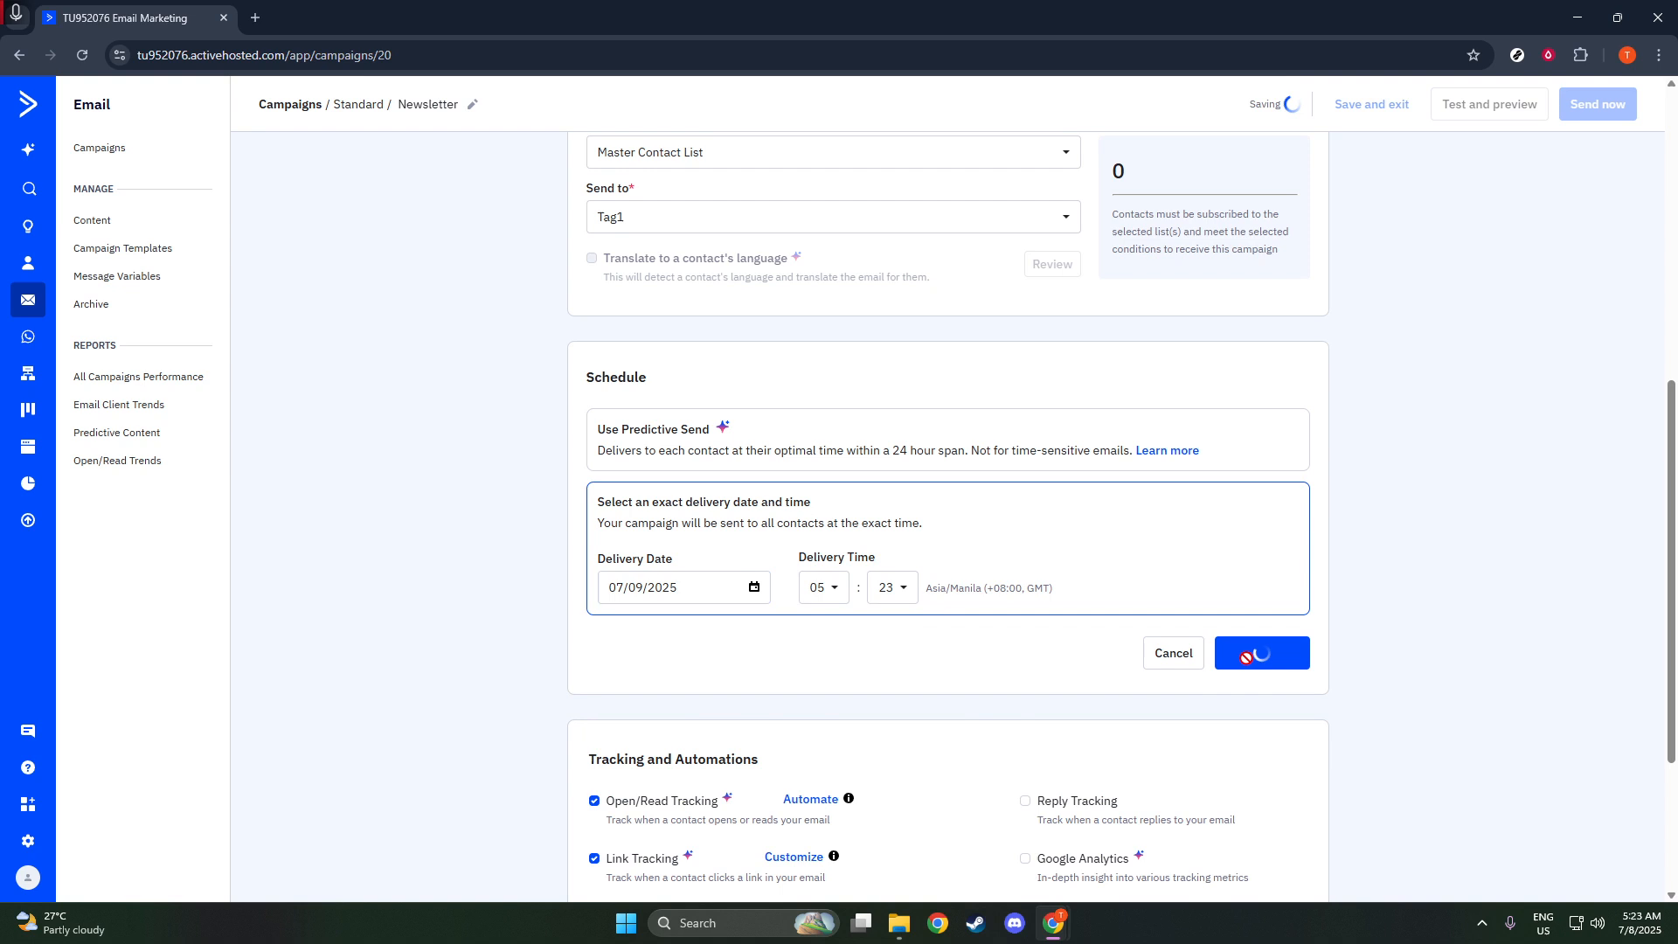
pyautogui.scroll(6, 1450, 439)
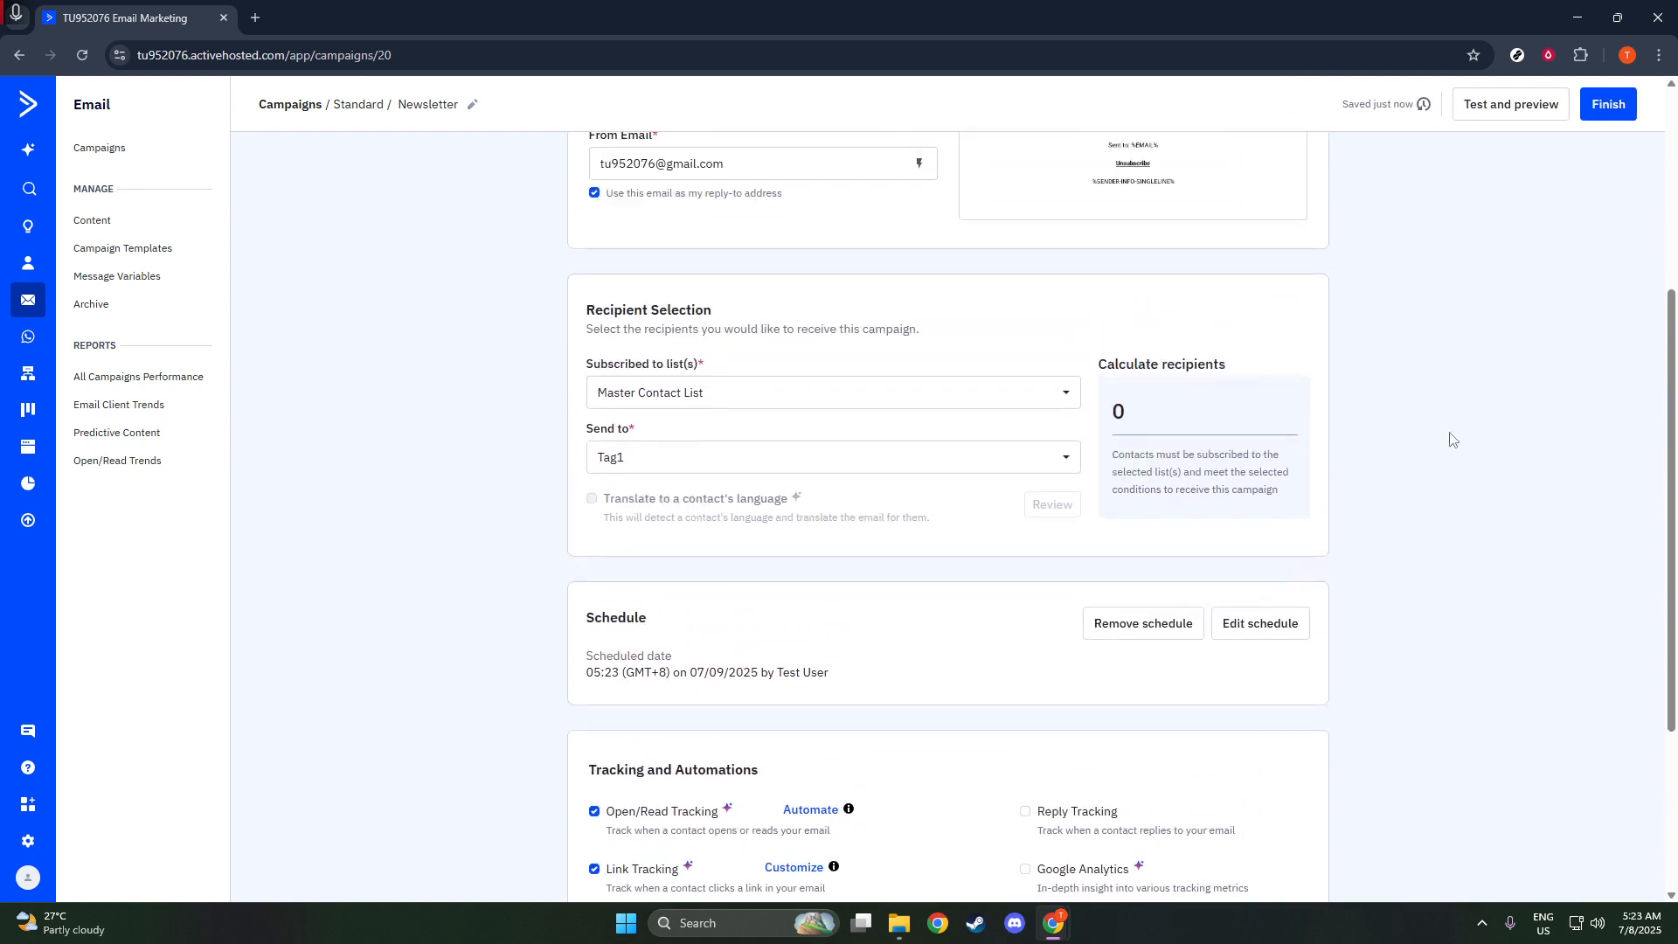